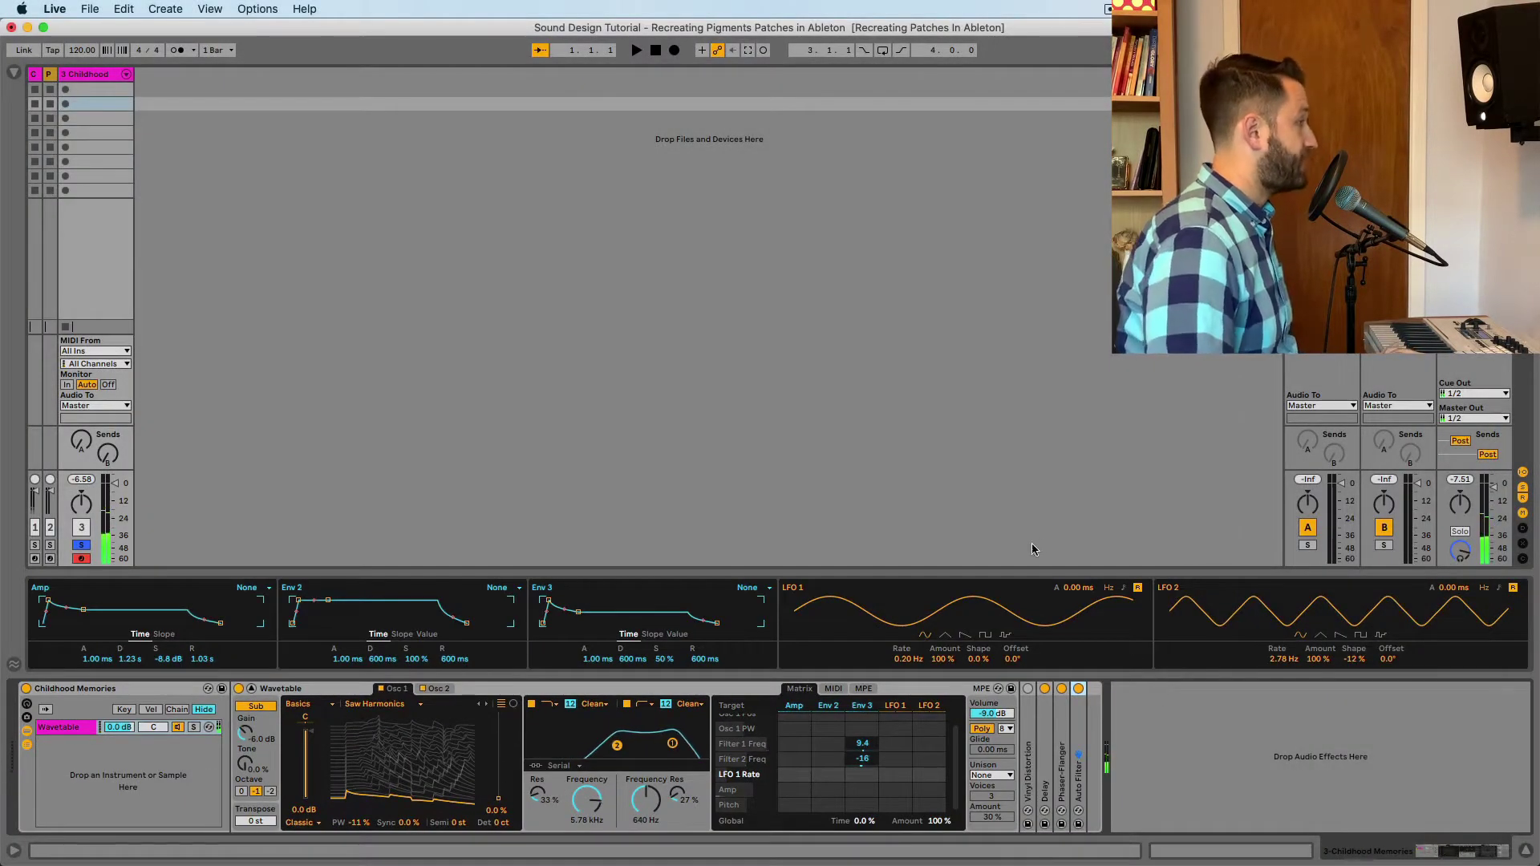
- Enlarge the Wavetable display and set the LFO 1 to Pitch modulation amount to 0.5
left_click_drag(886, 570, 861, 411)
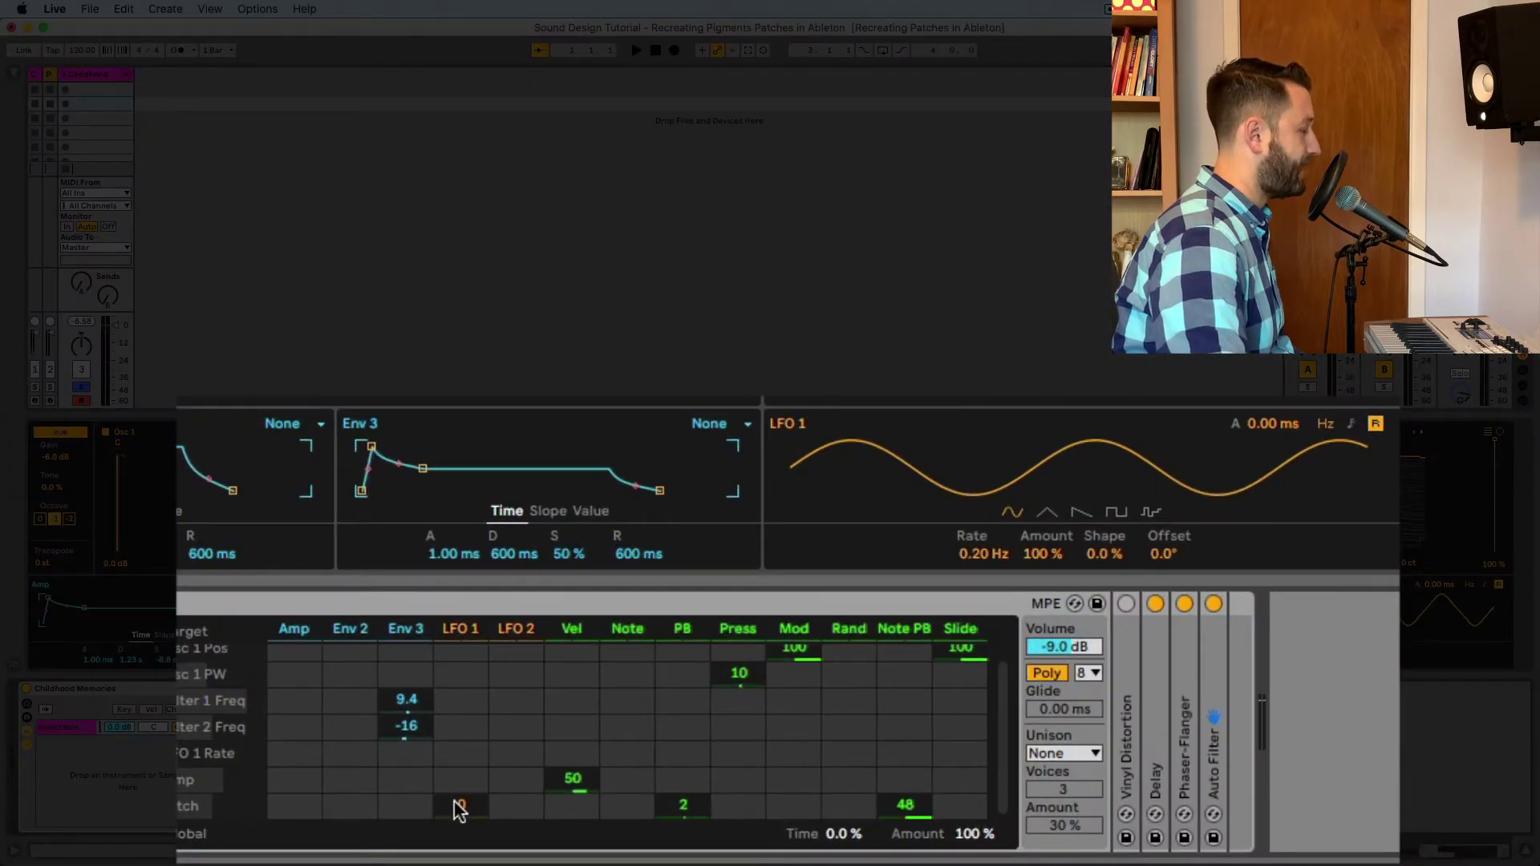
left_click_drag(455, 802, 462, 770)
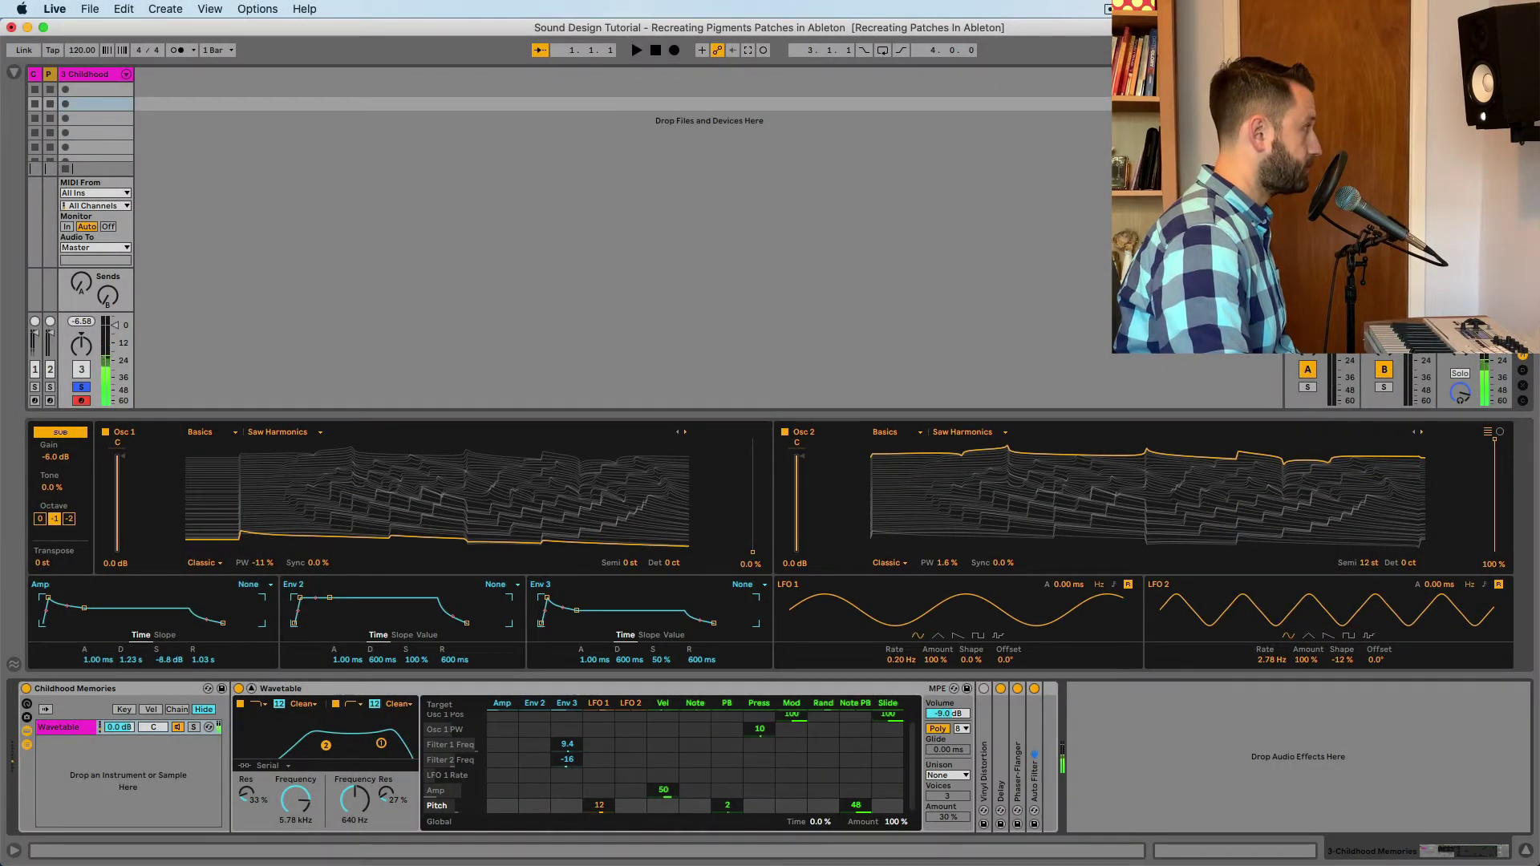
left_click_drag(599, 805, 597, 809)
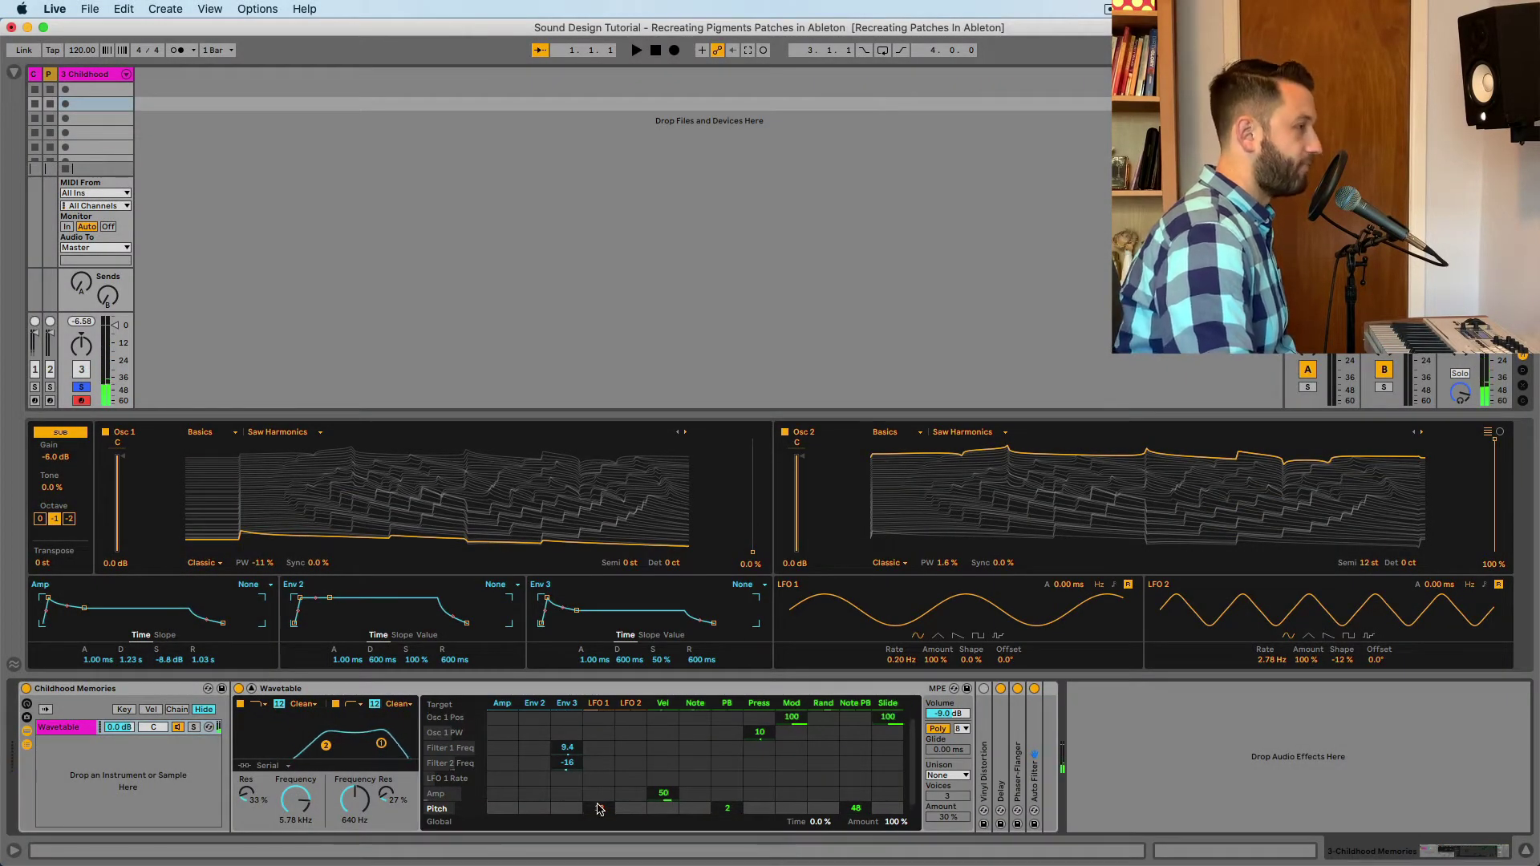
scroll(598, 808, "down", 1)
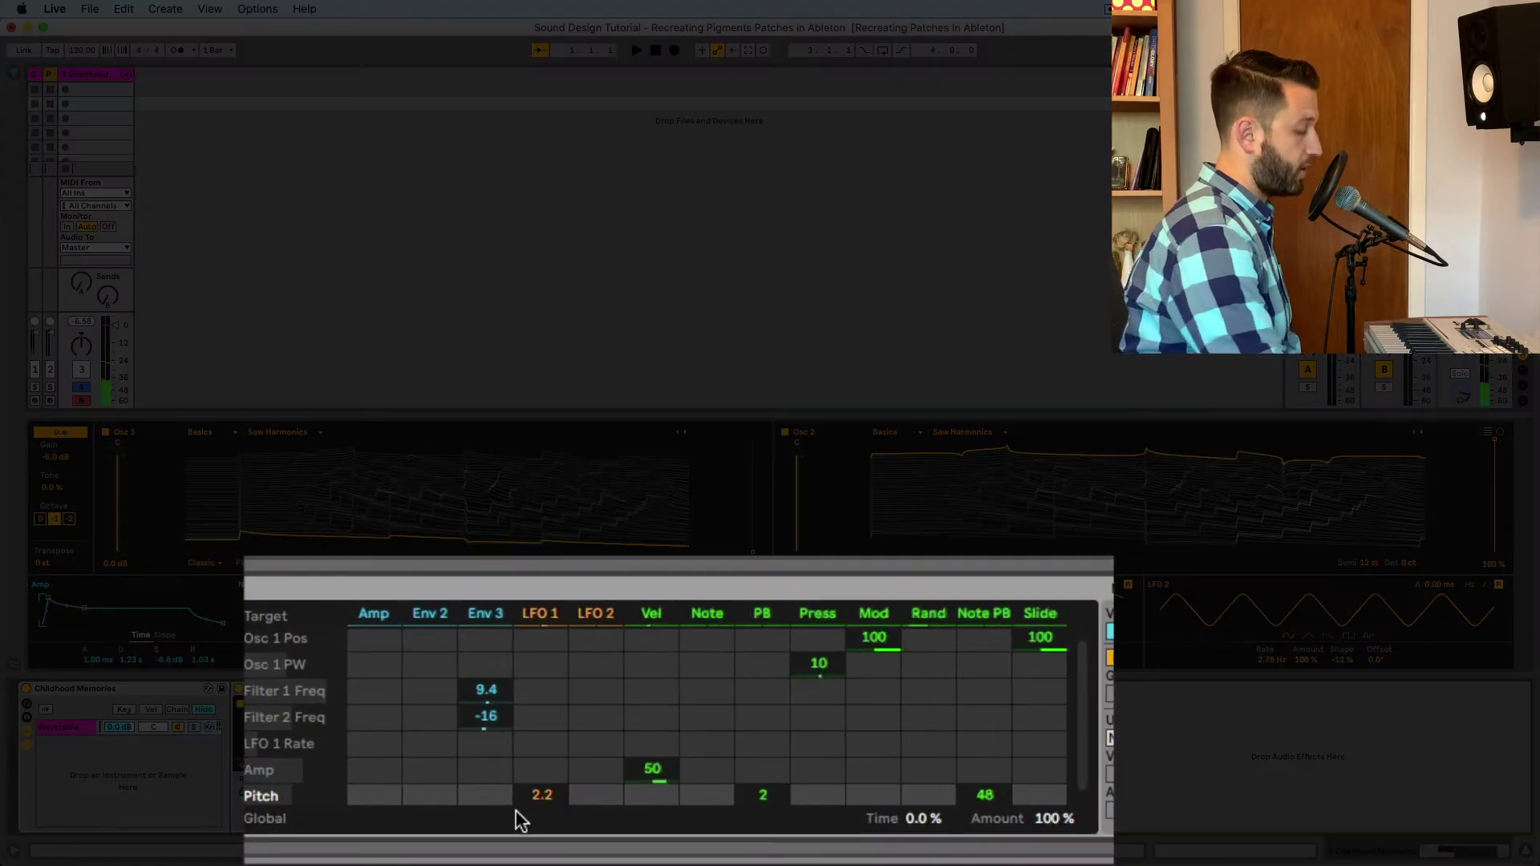
type(".5")
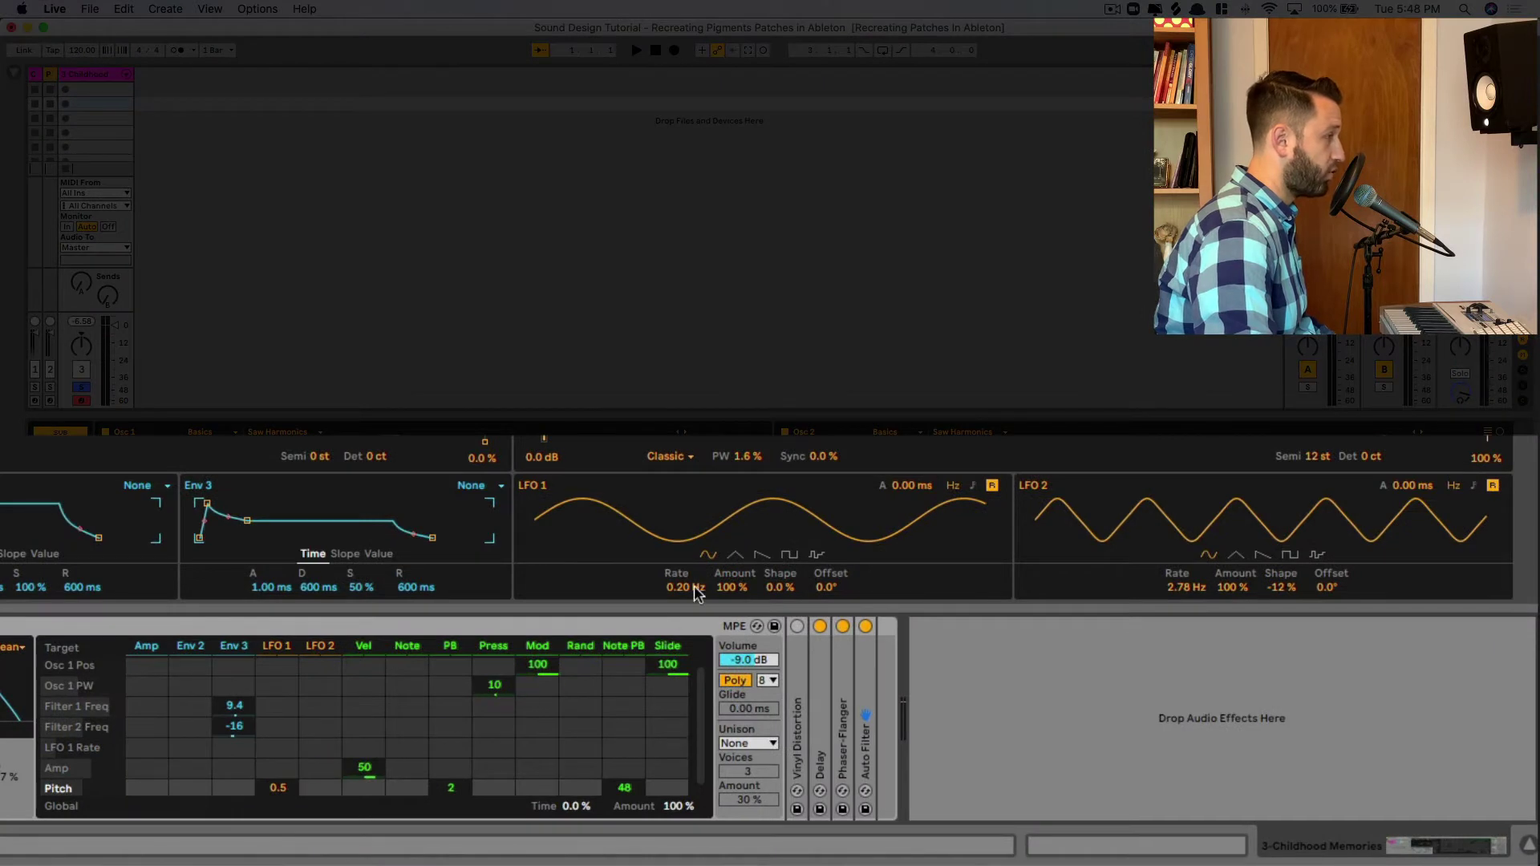
- Add LFO 1 Rate as a matrix target with LFO 2 modulating it at 7.8, then show the browser
left_click(695, 589)
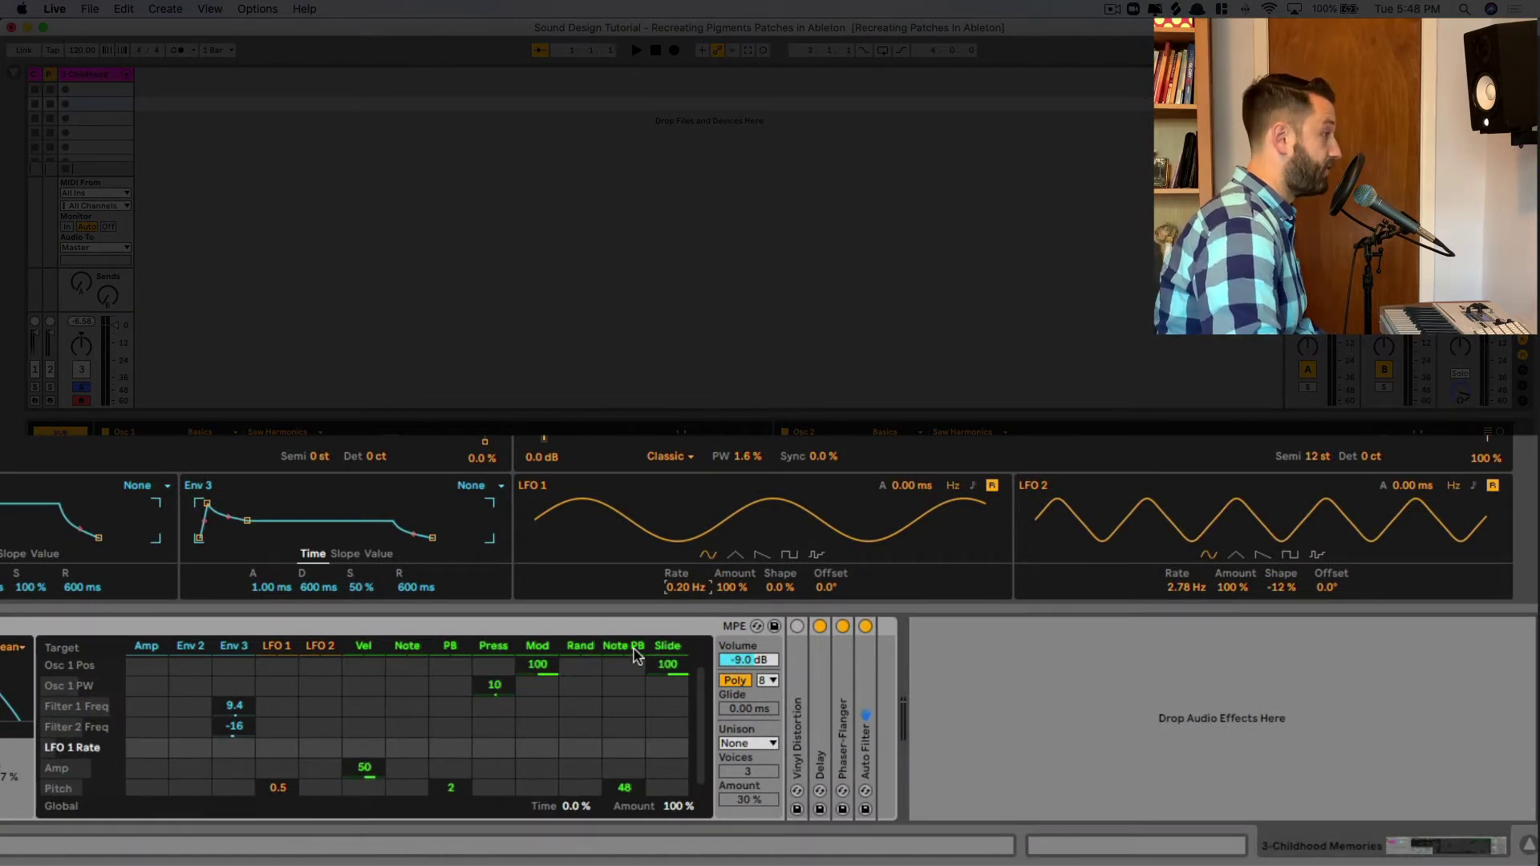
left_click(323, 748)
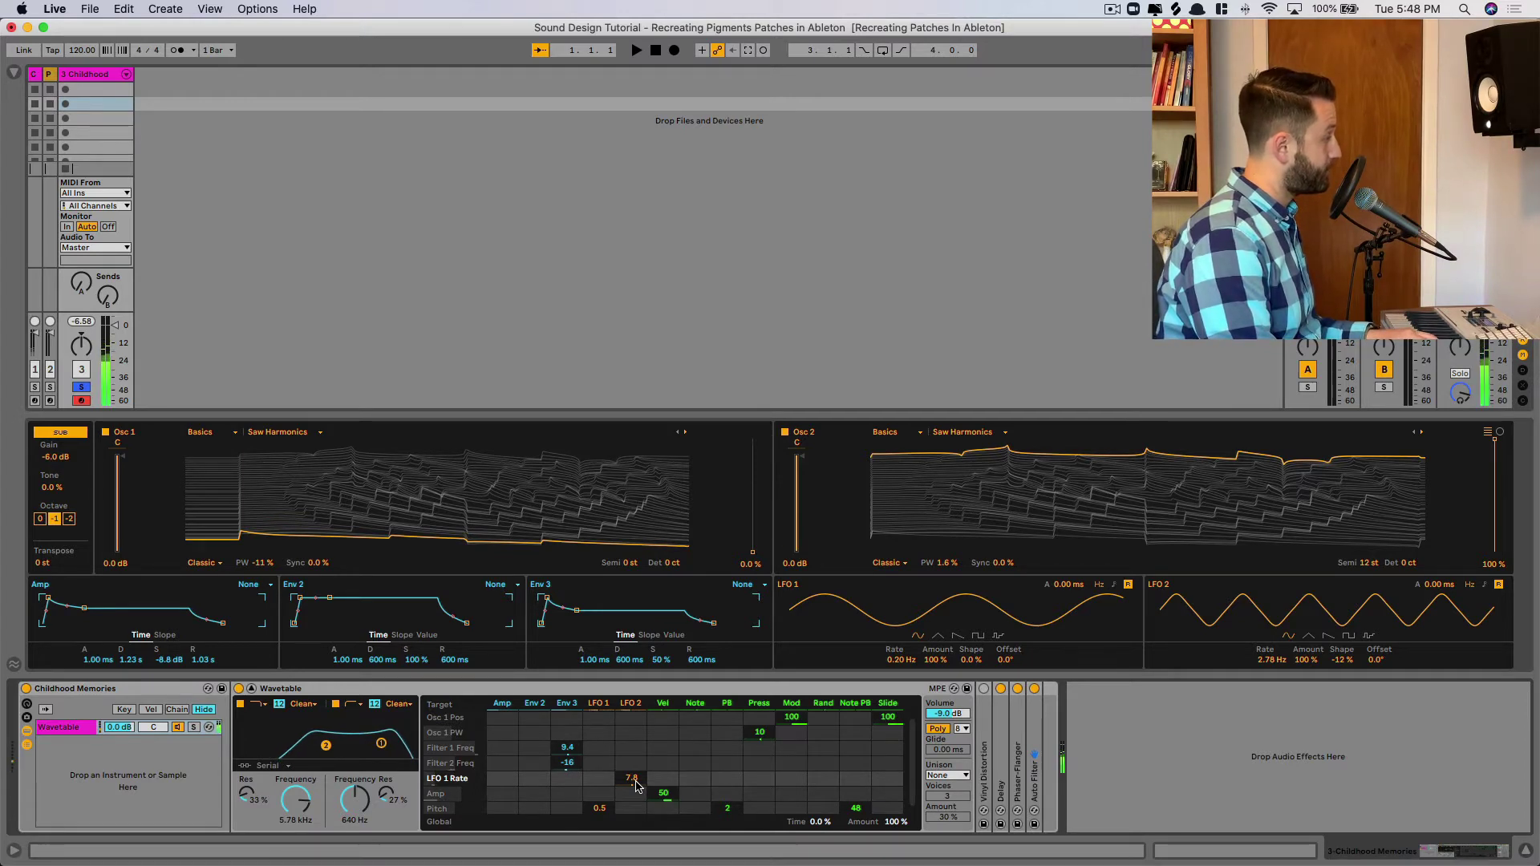
left_click_drag(602, 747, 601, 746)
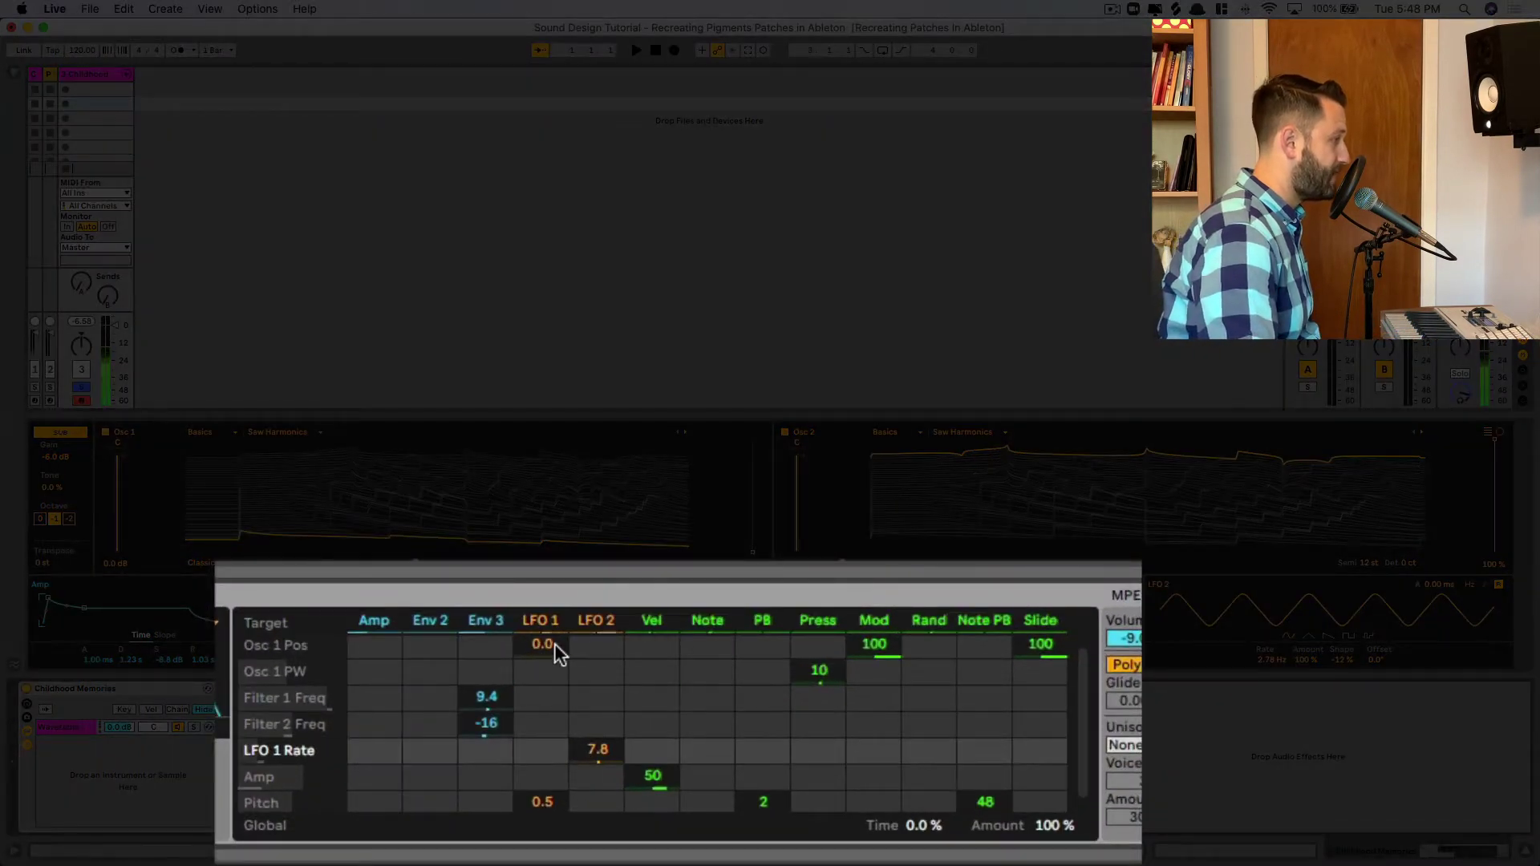
left_click(651, 777)
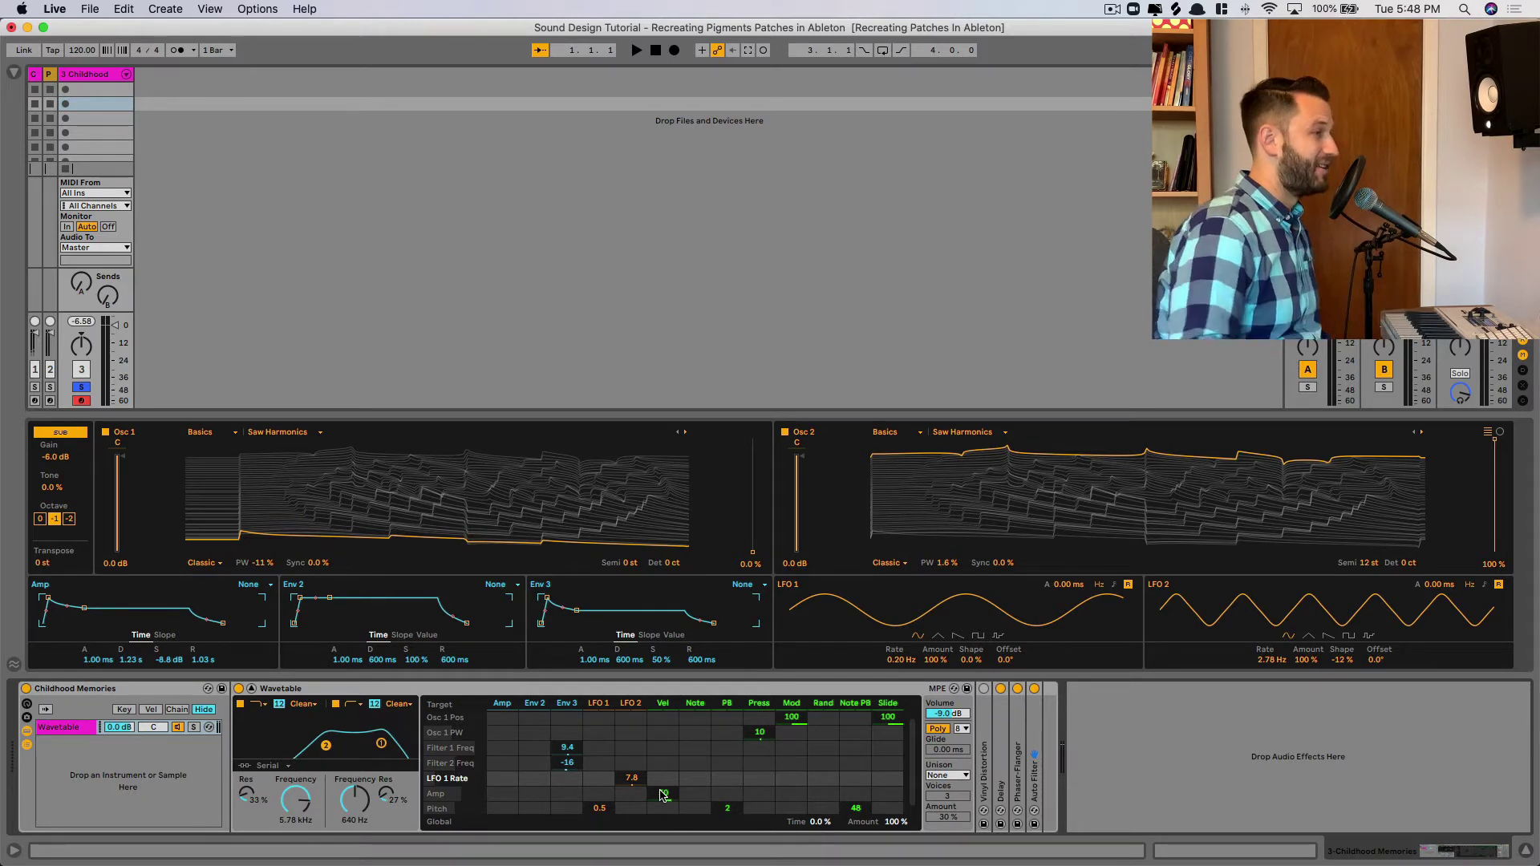
double_click(732, 792)
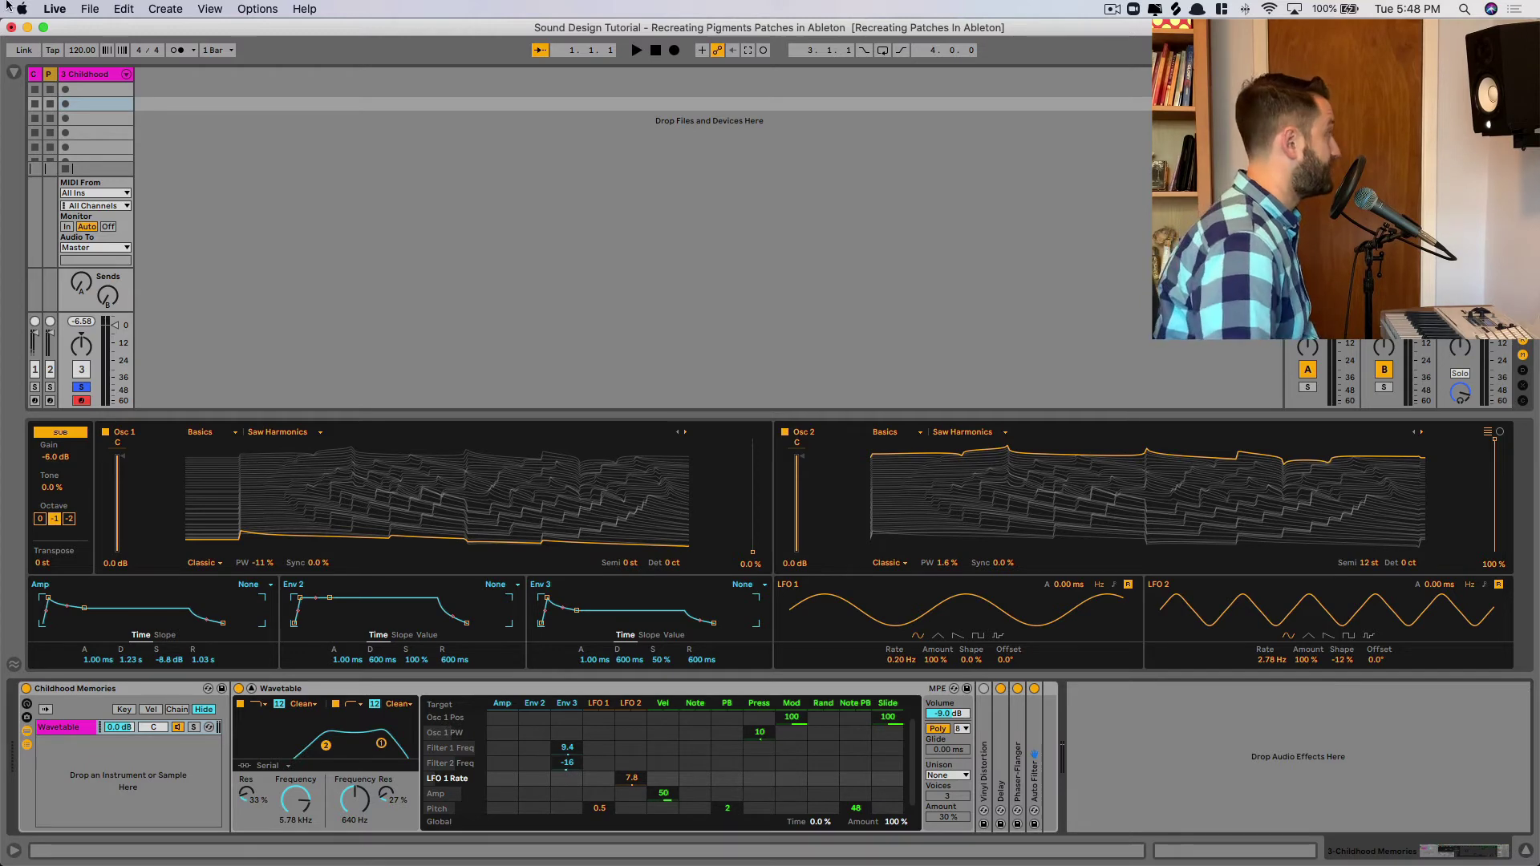
left_click(16, 75)
- Search 'lfo', filter to Max for Live, and drop the Max Audio Effect LFO into the chain
left_click(186, 83)
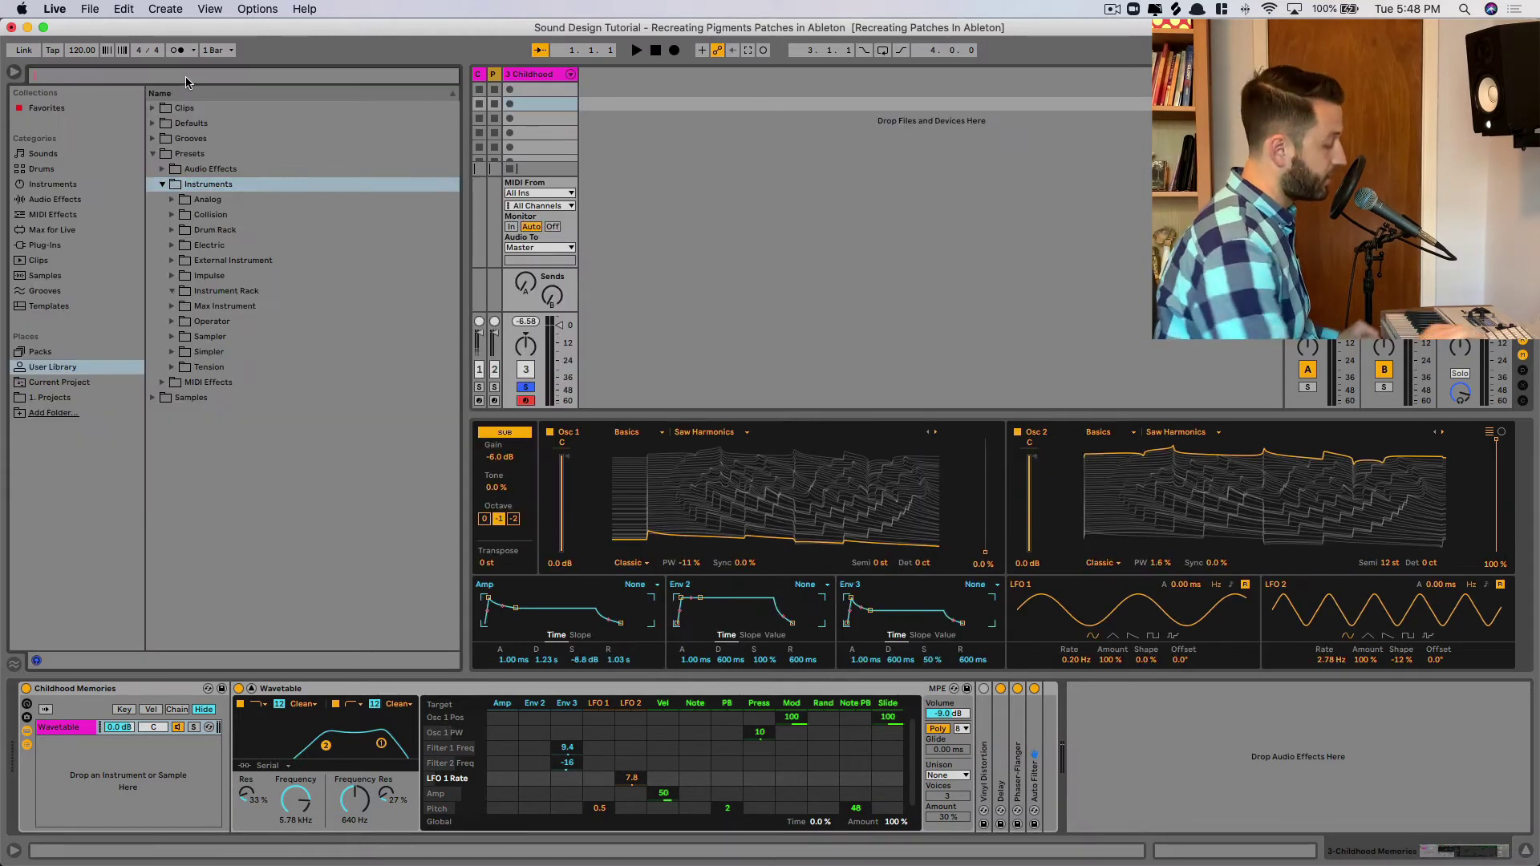
type("lfo")
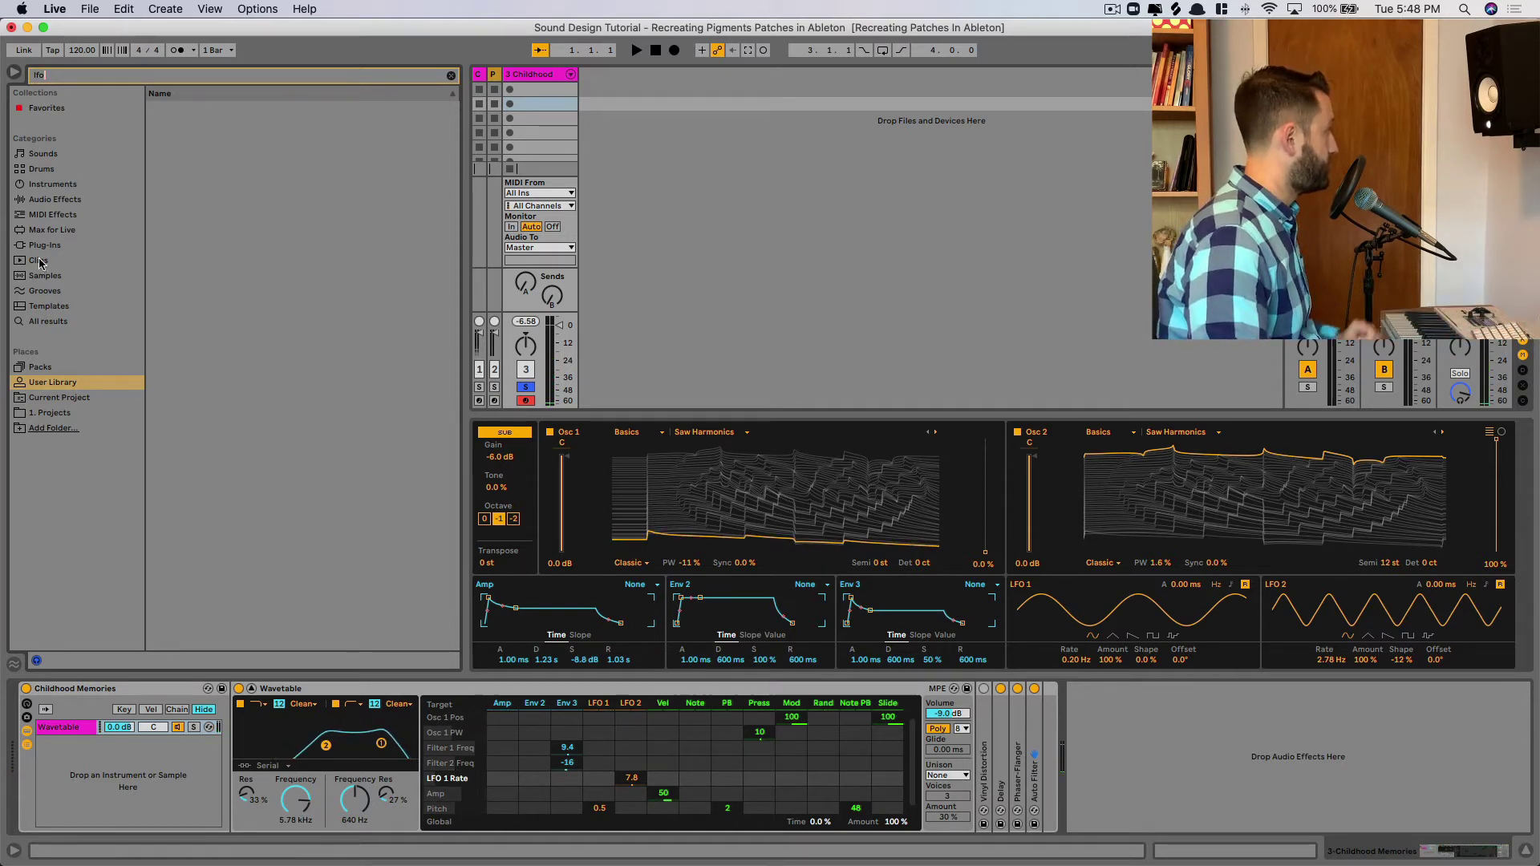
left_click(55, 231)
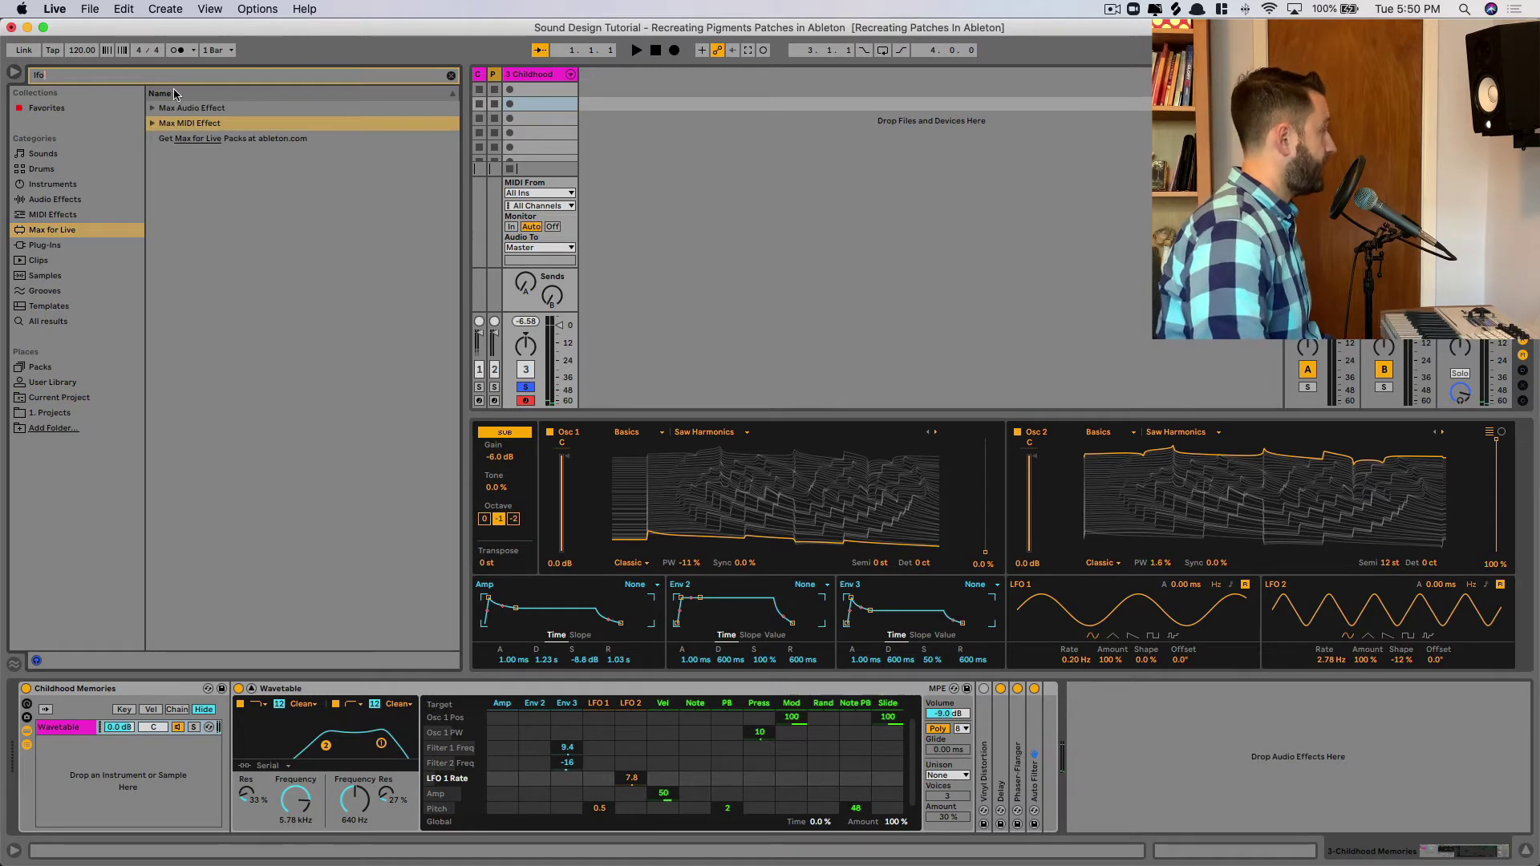
left_click(151, 108)
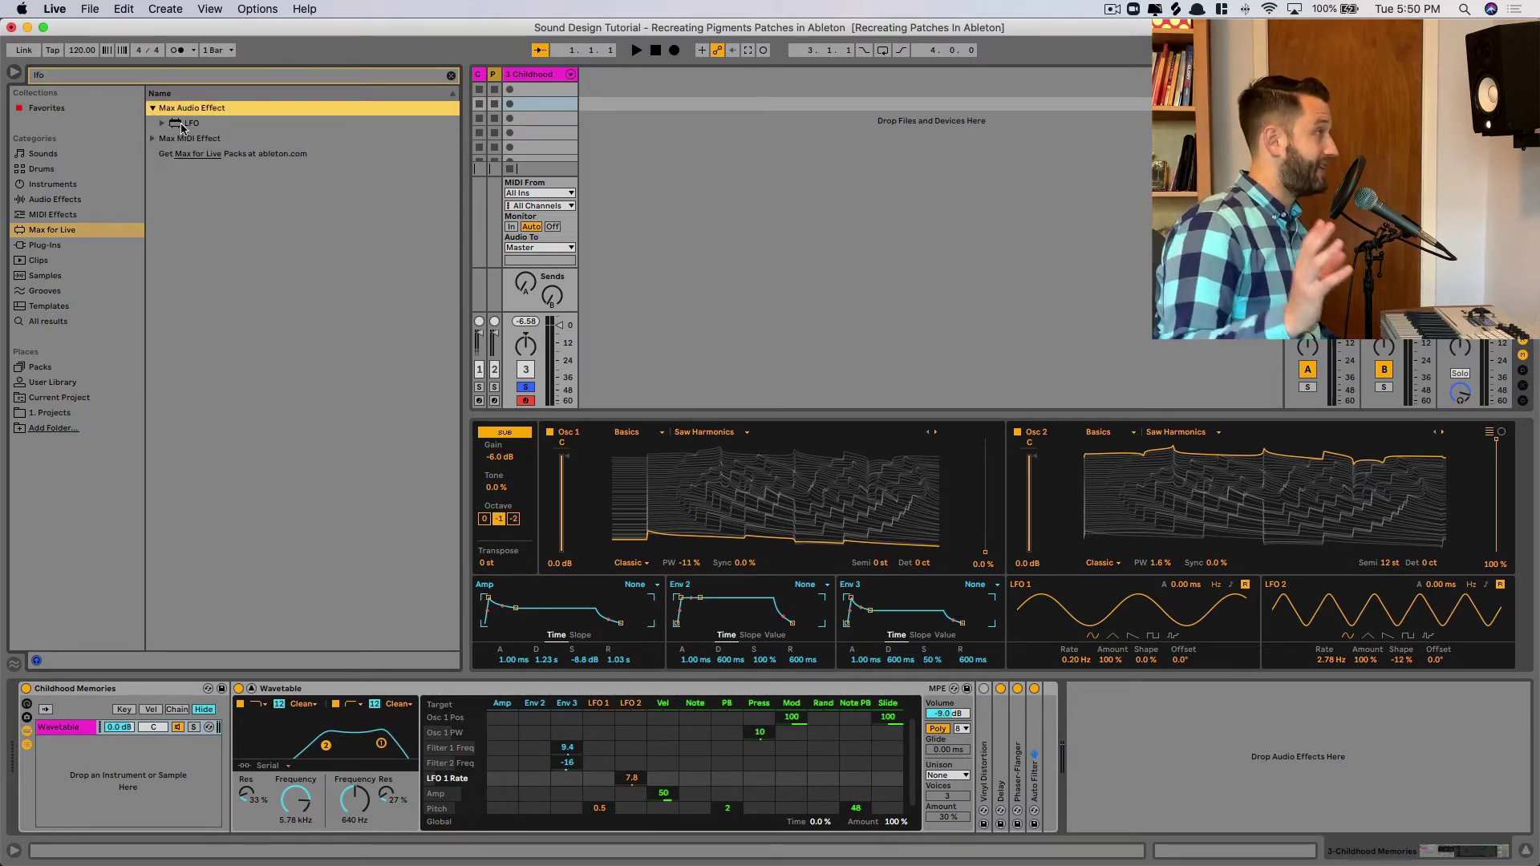
left_click_drag(183, 127, 1053, 790)
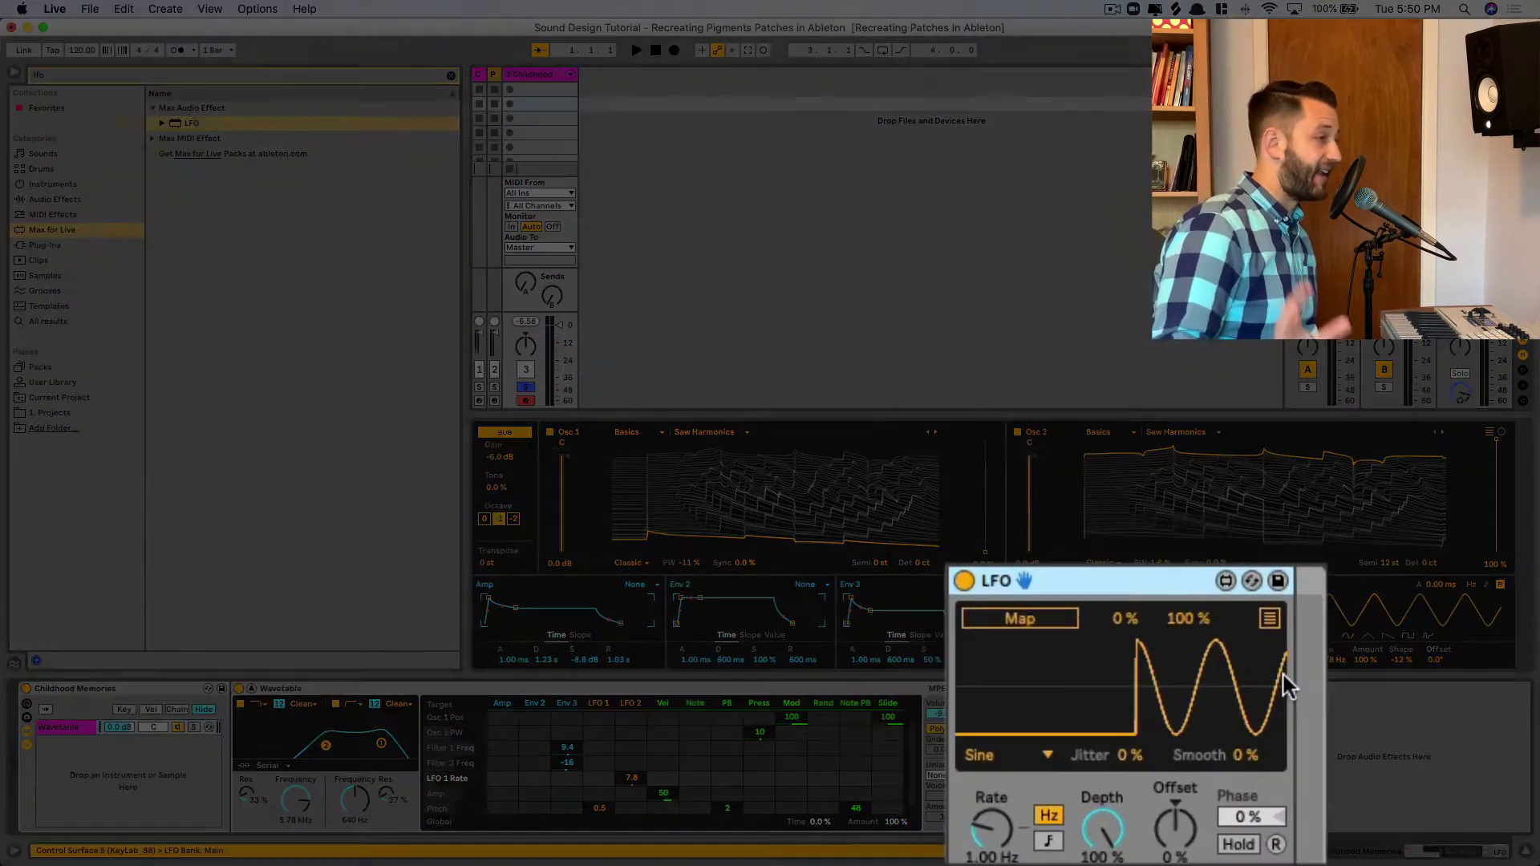
- Give the Max for Live LFO a Random waveform, 17% smoothing, 0.41 Hz rate and 40.9% depth
left_click(983, 747)
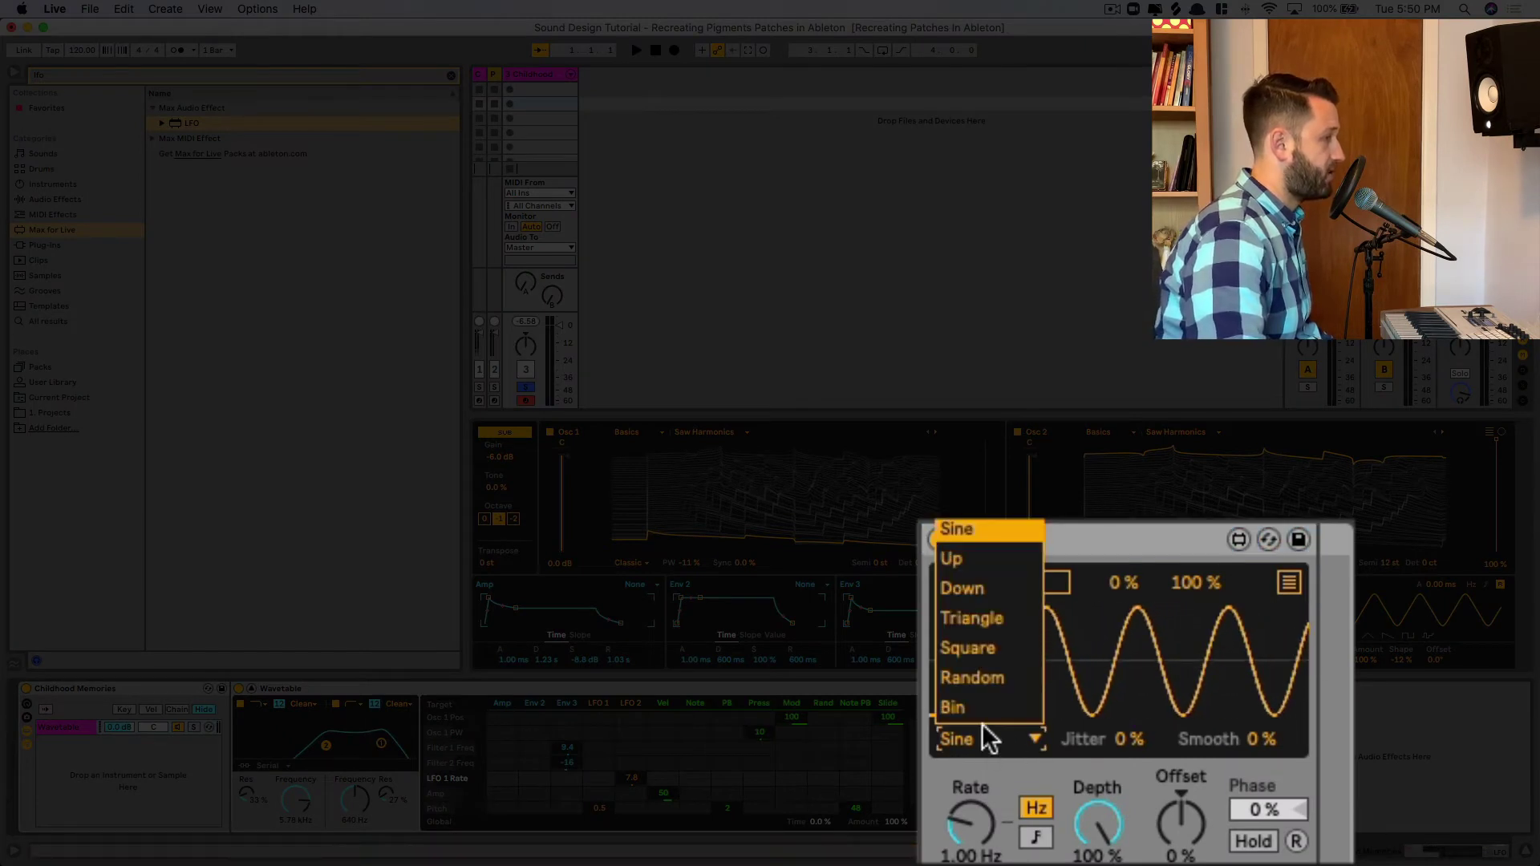
left_click(972, 678)
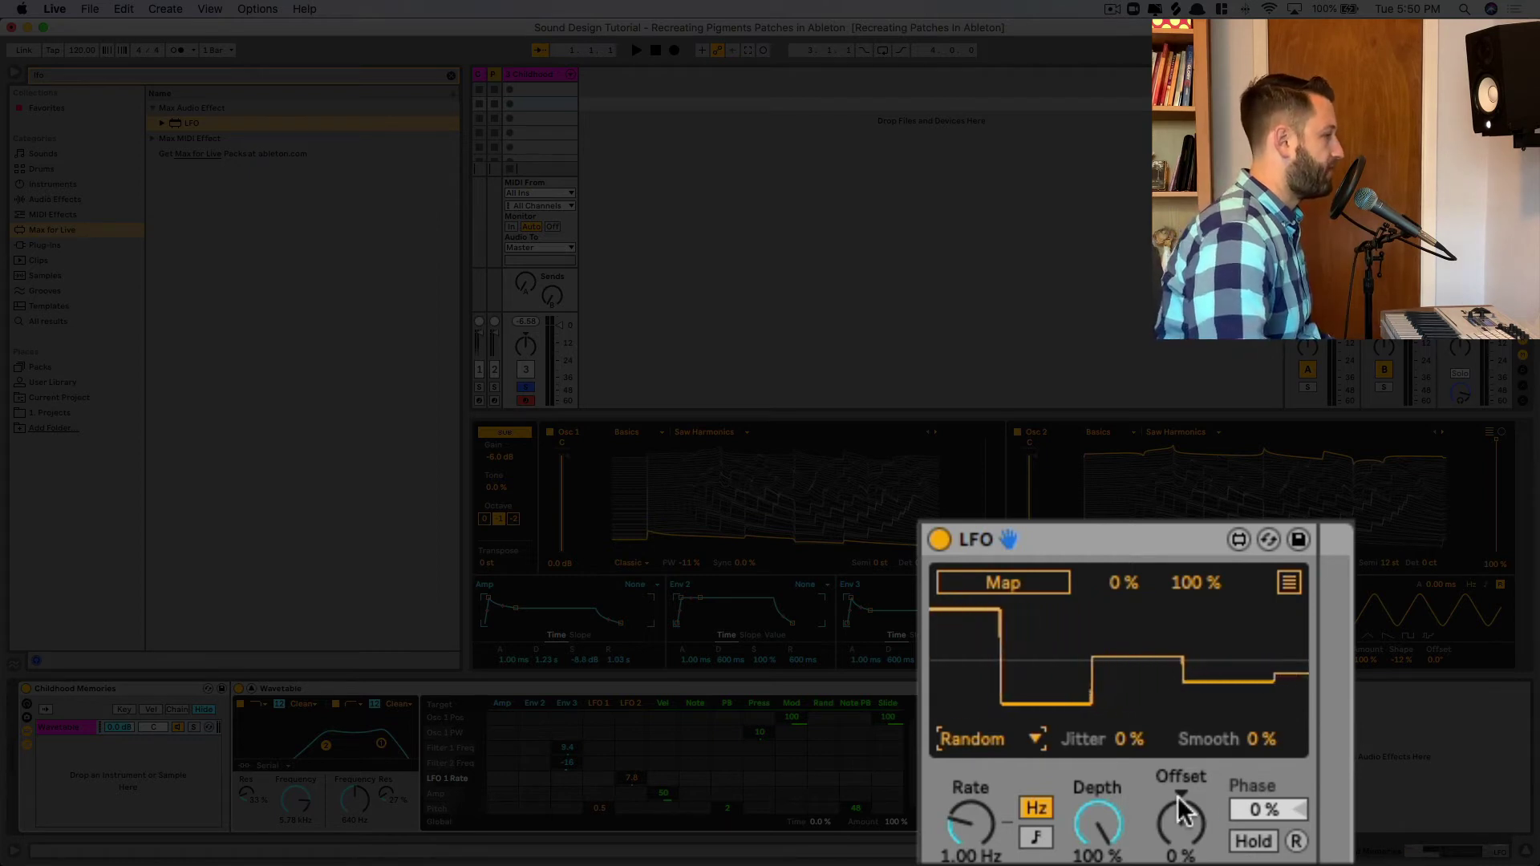
left_click_drag(1099, 834, 1099, 865)
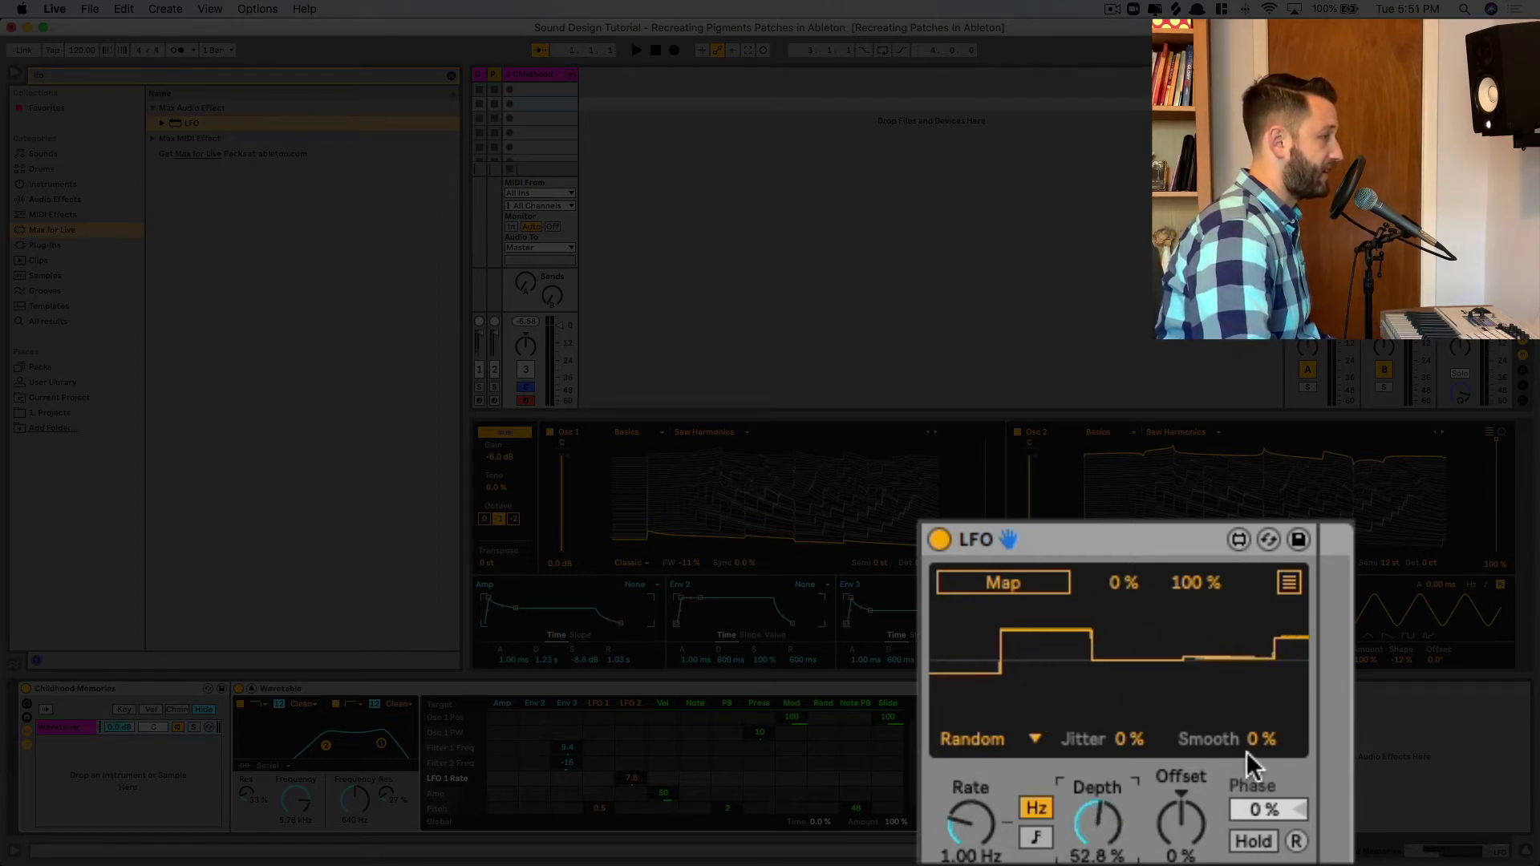
left_click_drag(1246, 752, 1247, 729)
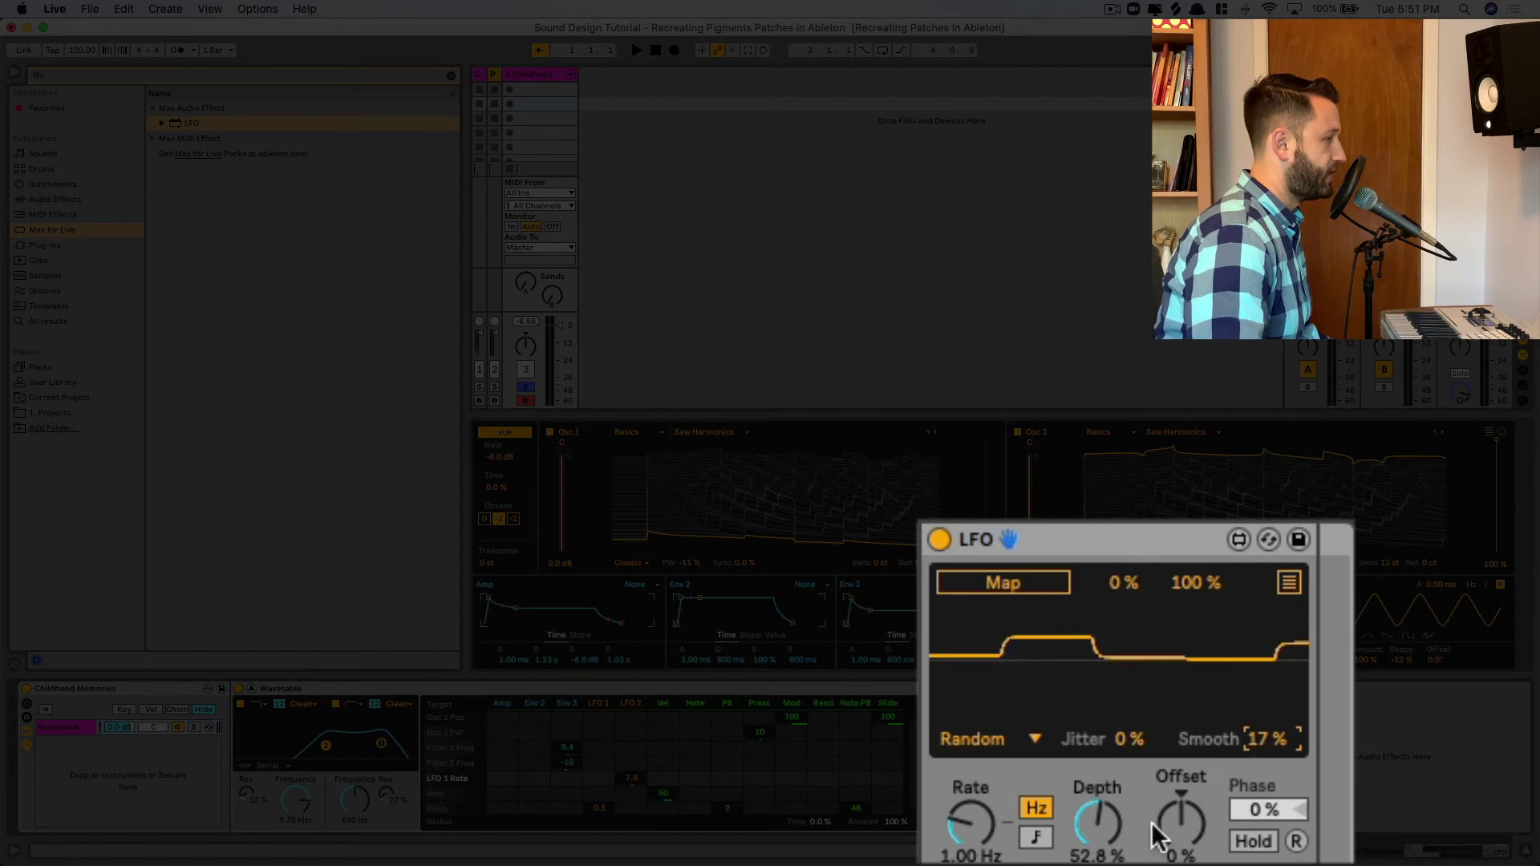
left_click_drag(970, 822, 970, 850)
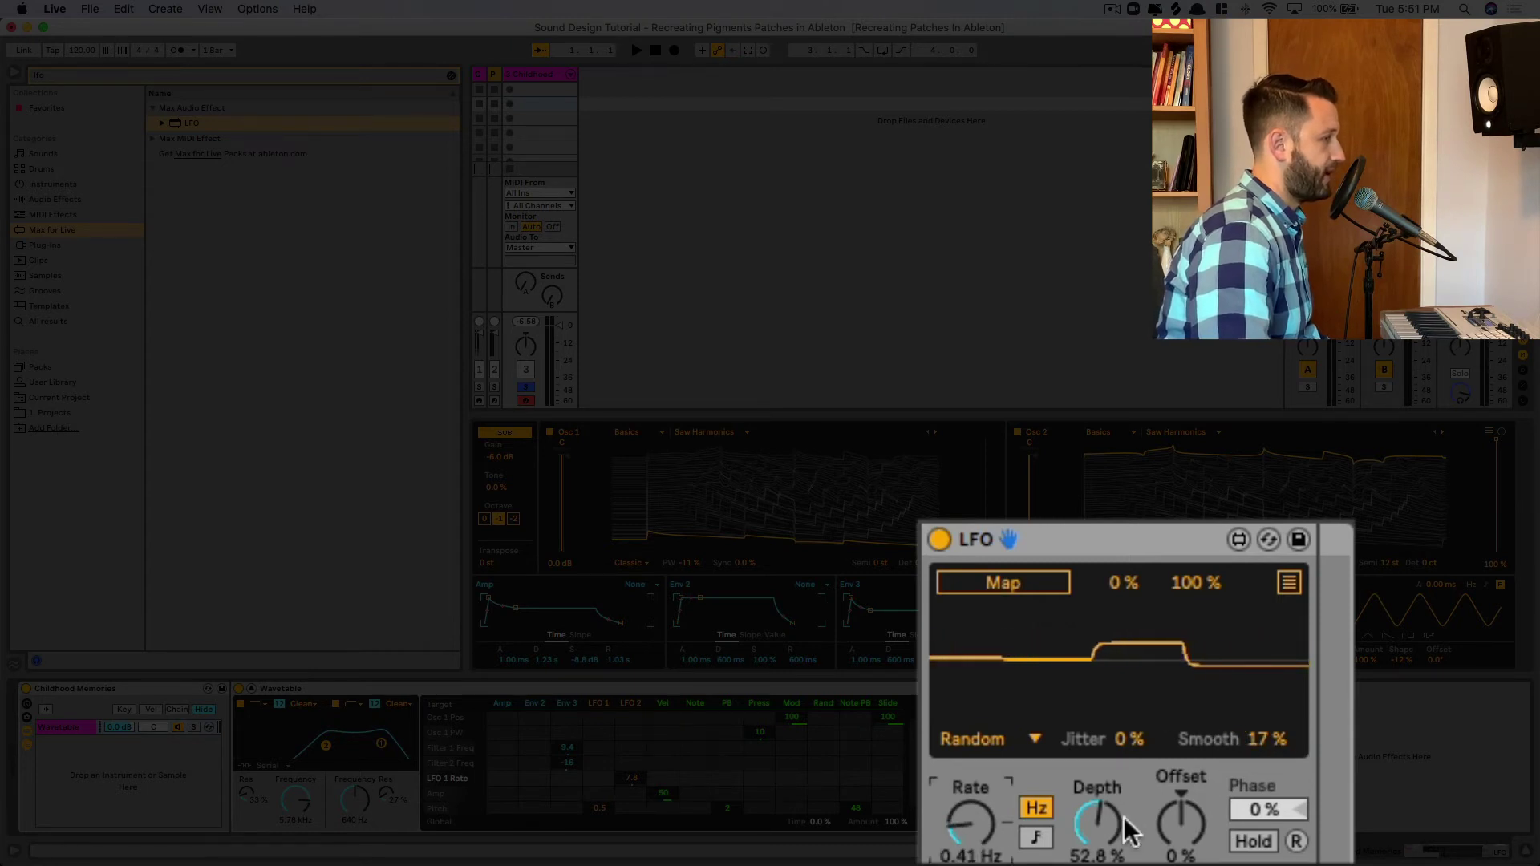
left_click_drag(1117, 825, 1118, 843)
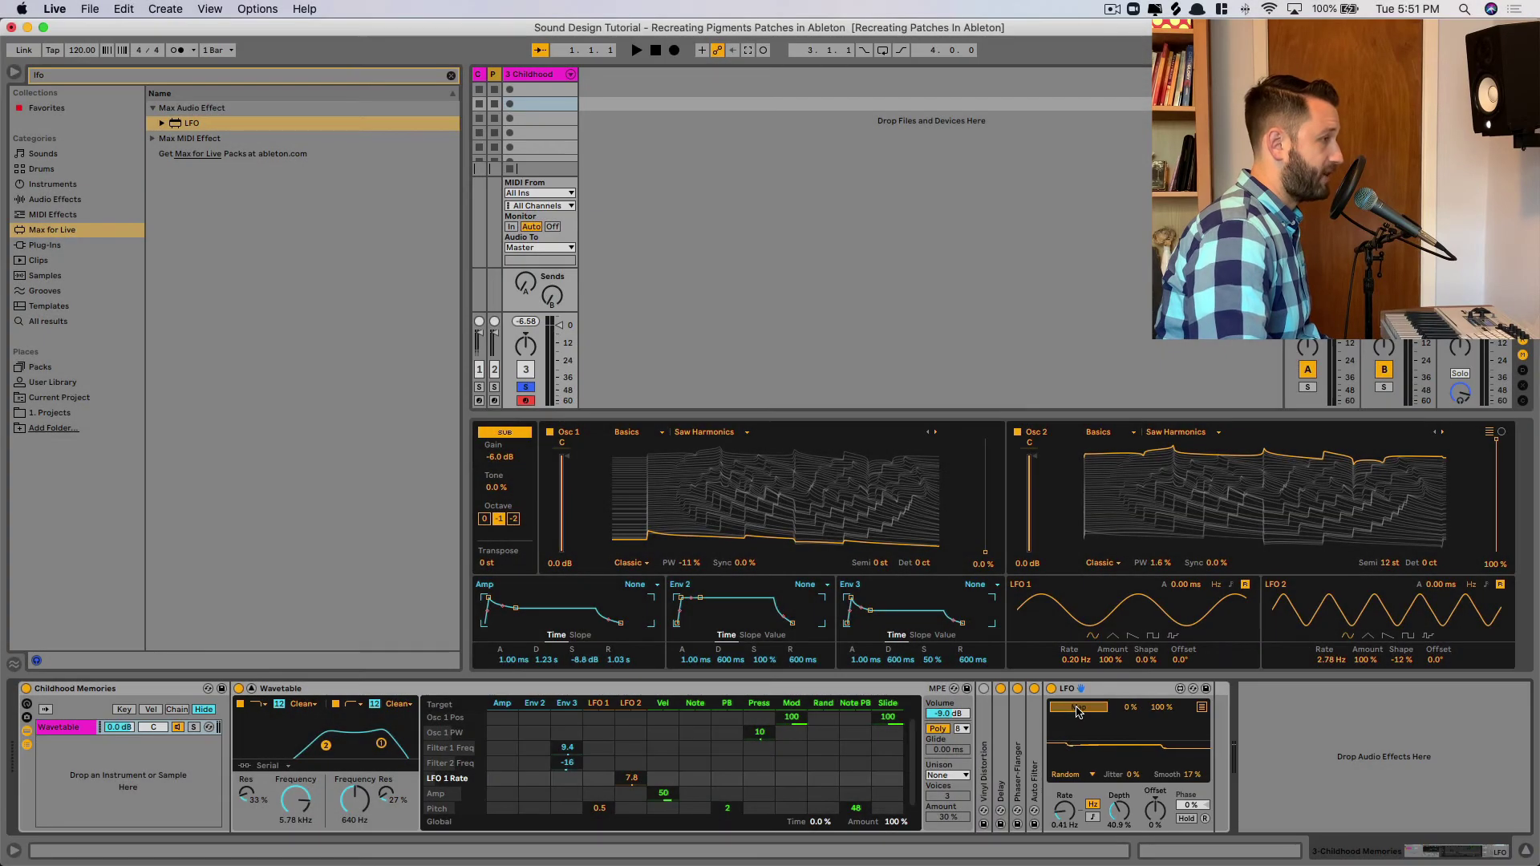
- Map the random LFO to LFO 2 Rate, cut its depth to 5.51%, and raise rate to 1.37 Hz
left_click(1327, 664)
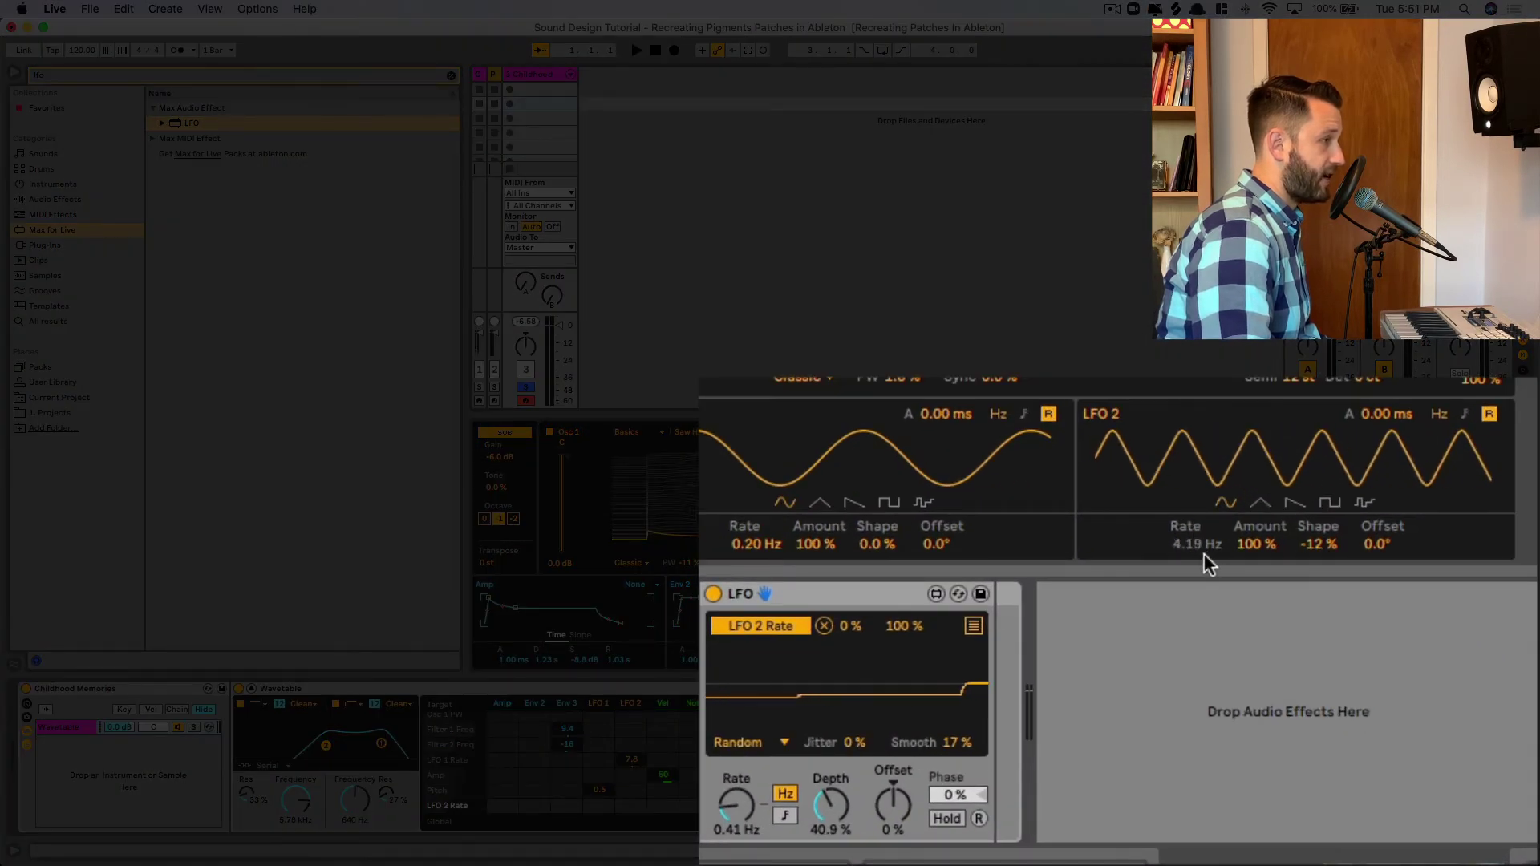
left_click_drag(831, 806, 831, 850)
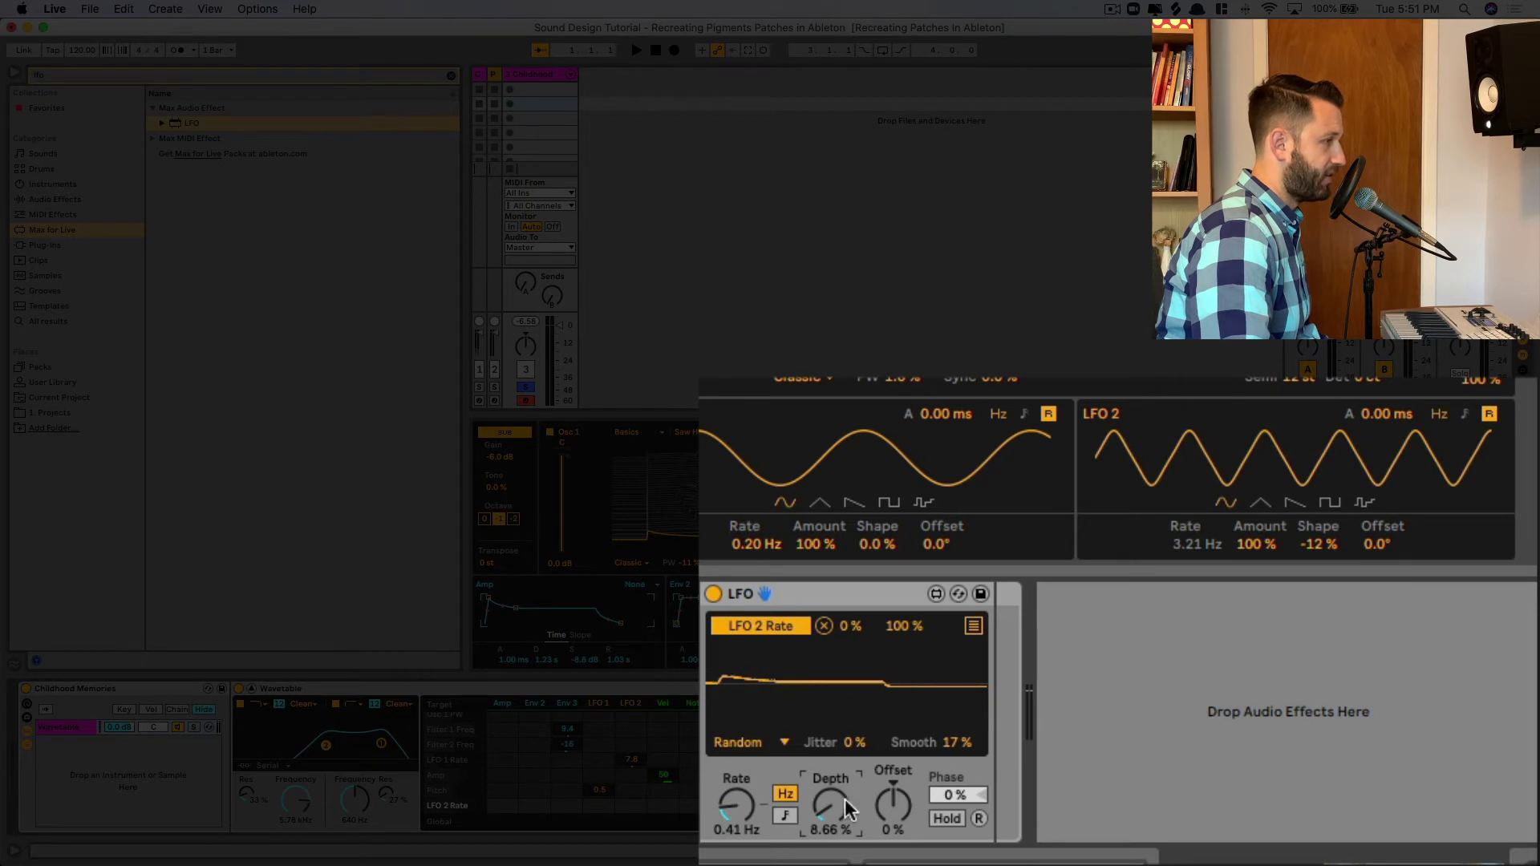
left_click_drag(831, 806, 831, 826)
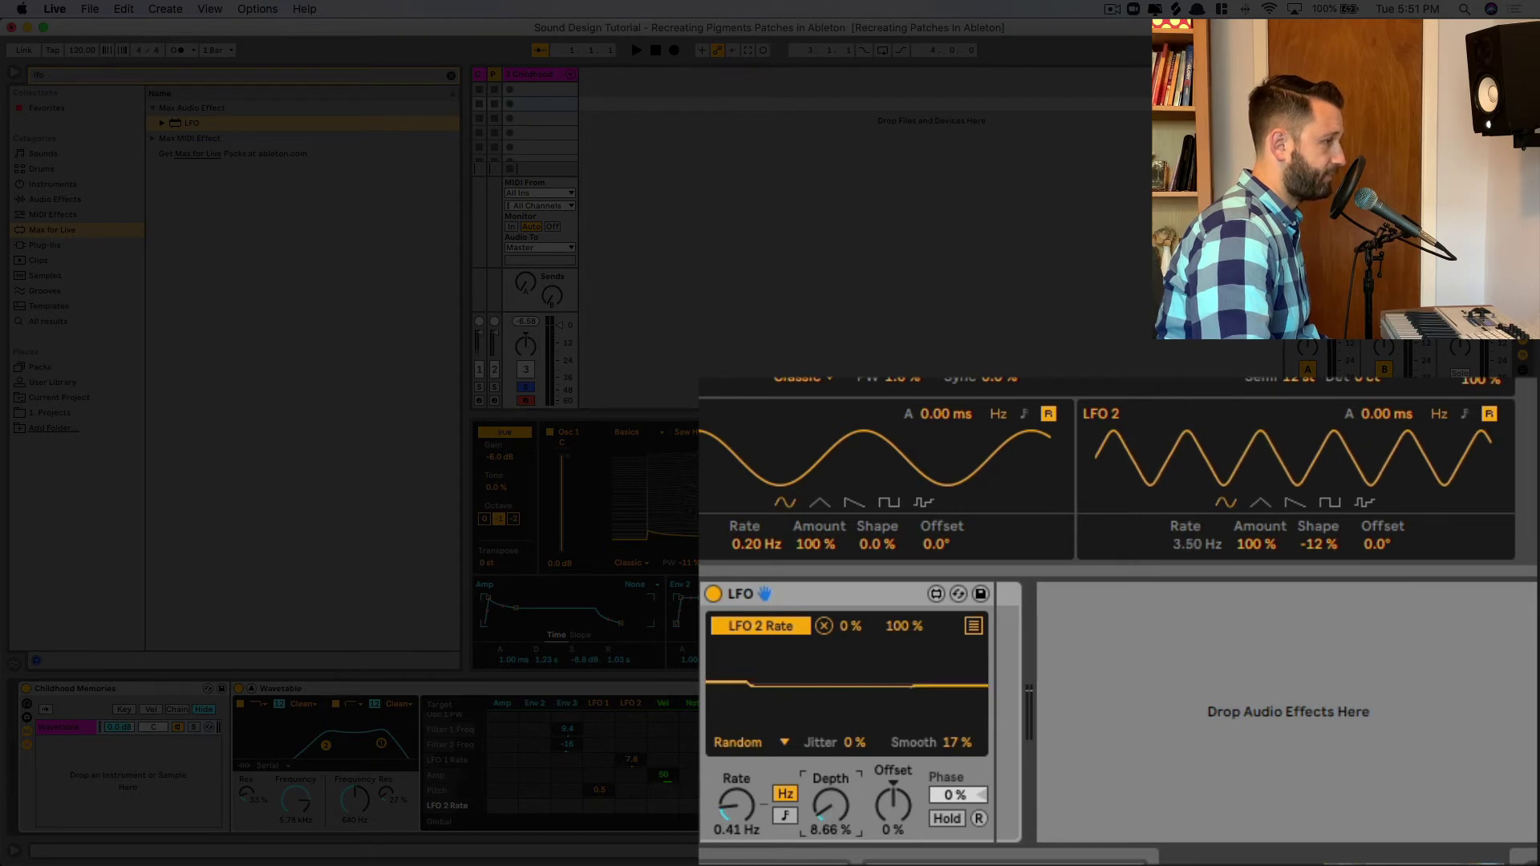
left_click_drag(738, 820, 738, 796)
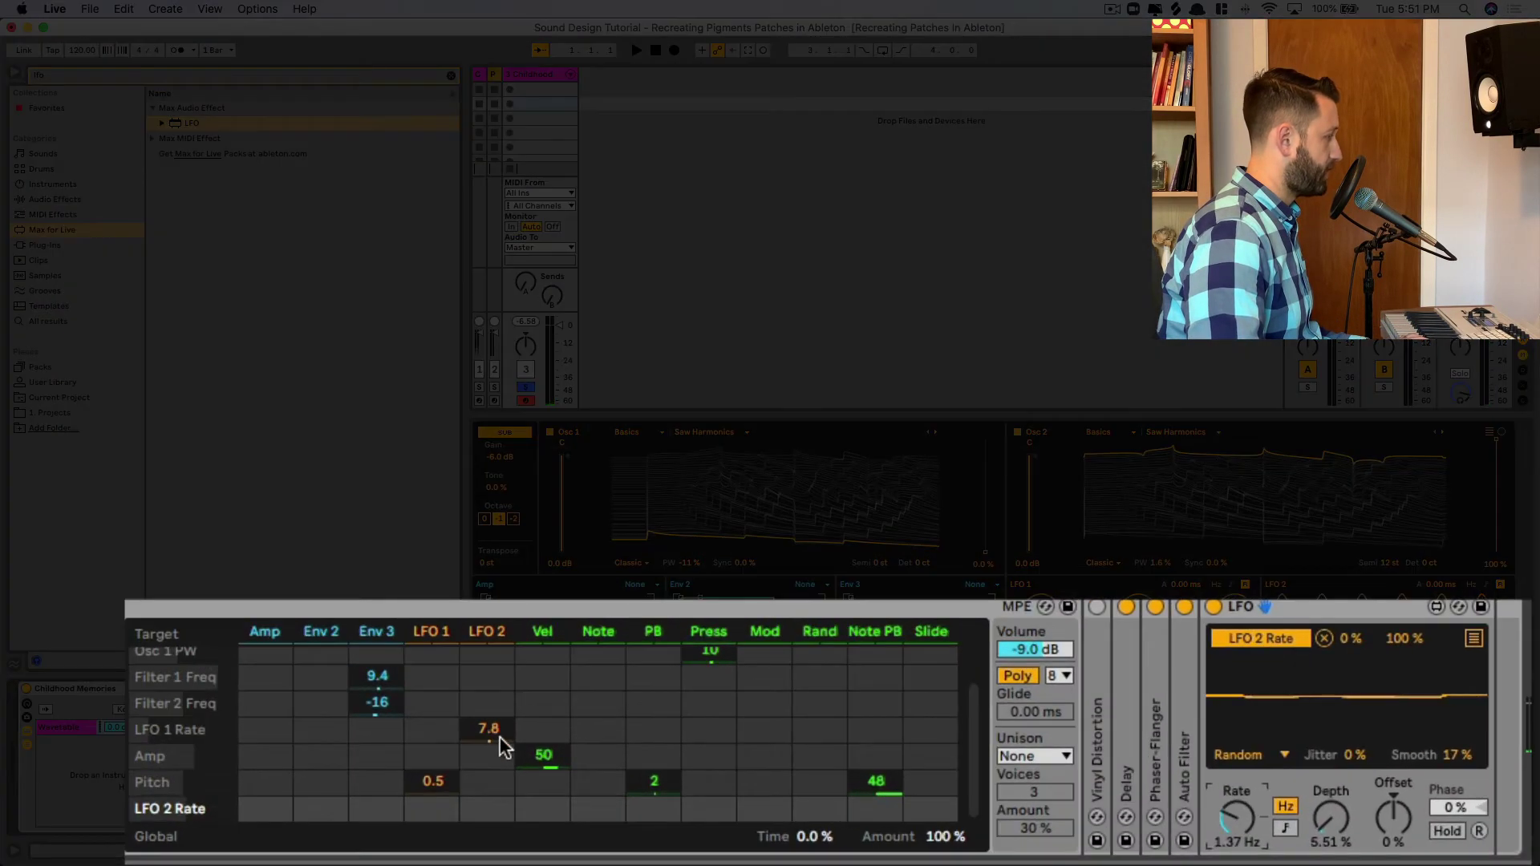
- Drop the LFO 2/LFO 1 Rate cell to 0.5, Max LFO depth to 0.79%, LFO 1/Pitch to 0.3
left_click(635, 762)
mouse_move(498, 738)
left_mouse_down()
mouse_move(528, 746)
mouse_move(498, 754)
left_mouse_up()
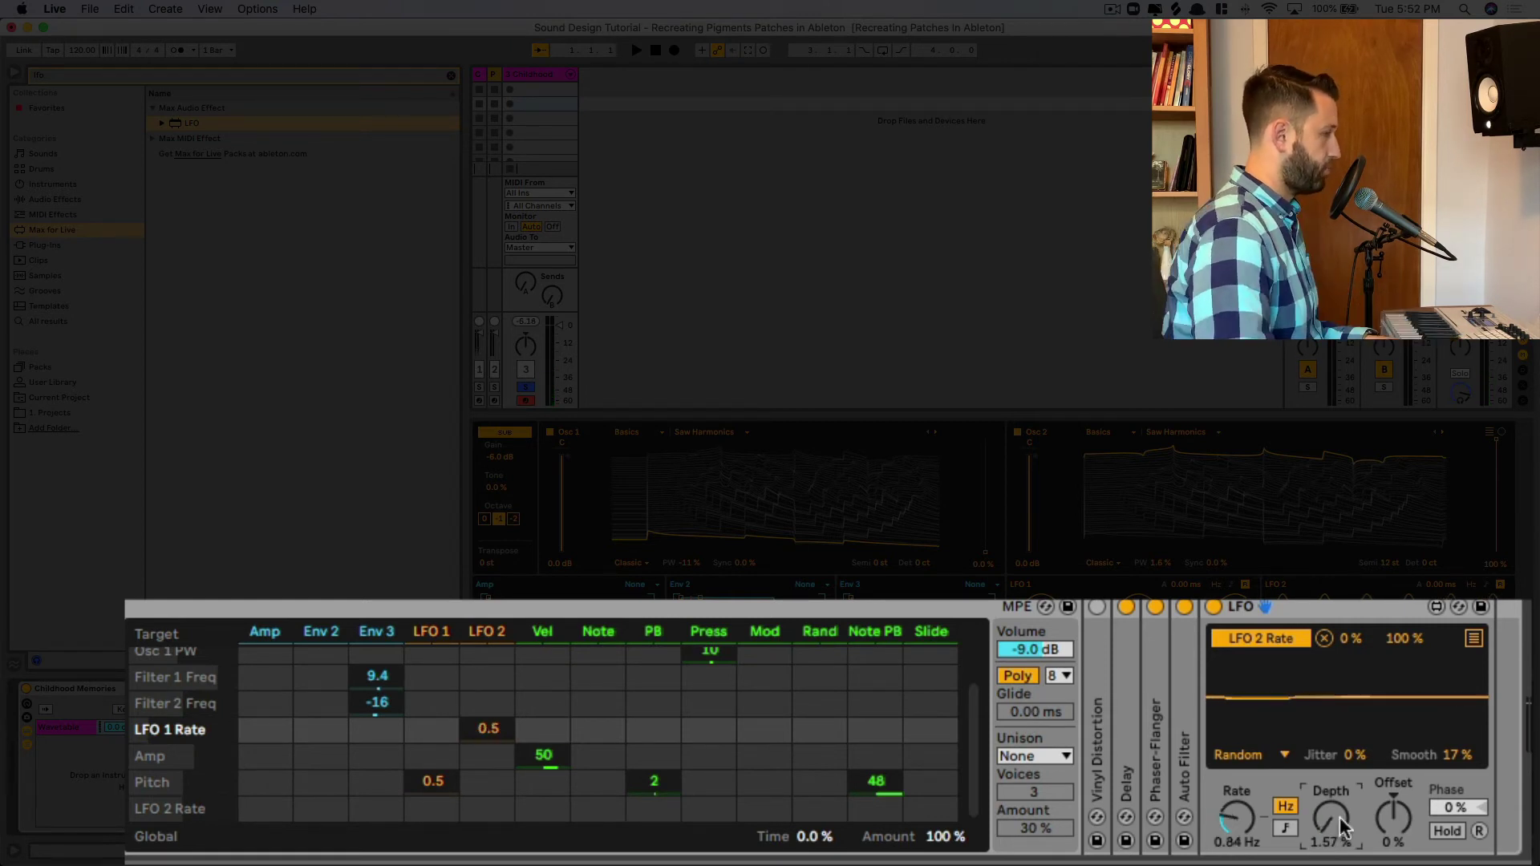
left_click_drag(1337, 834, 1338, 842)
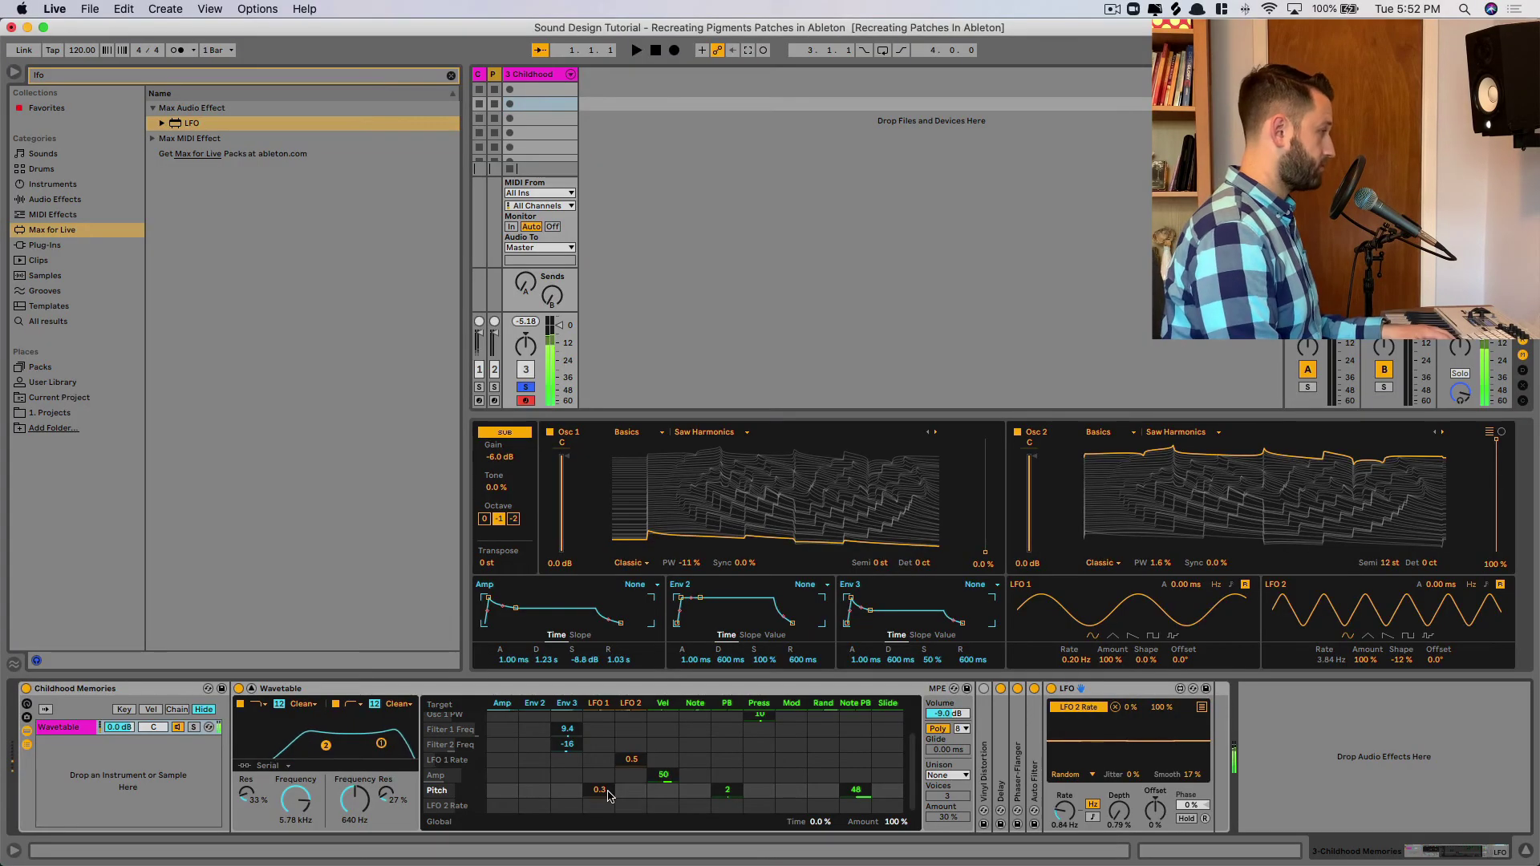
left_click_drag(441, 781, 446, 789)
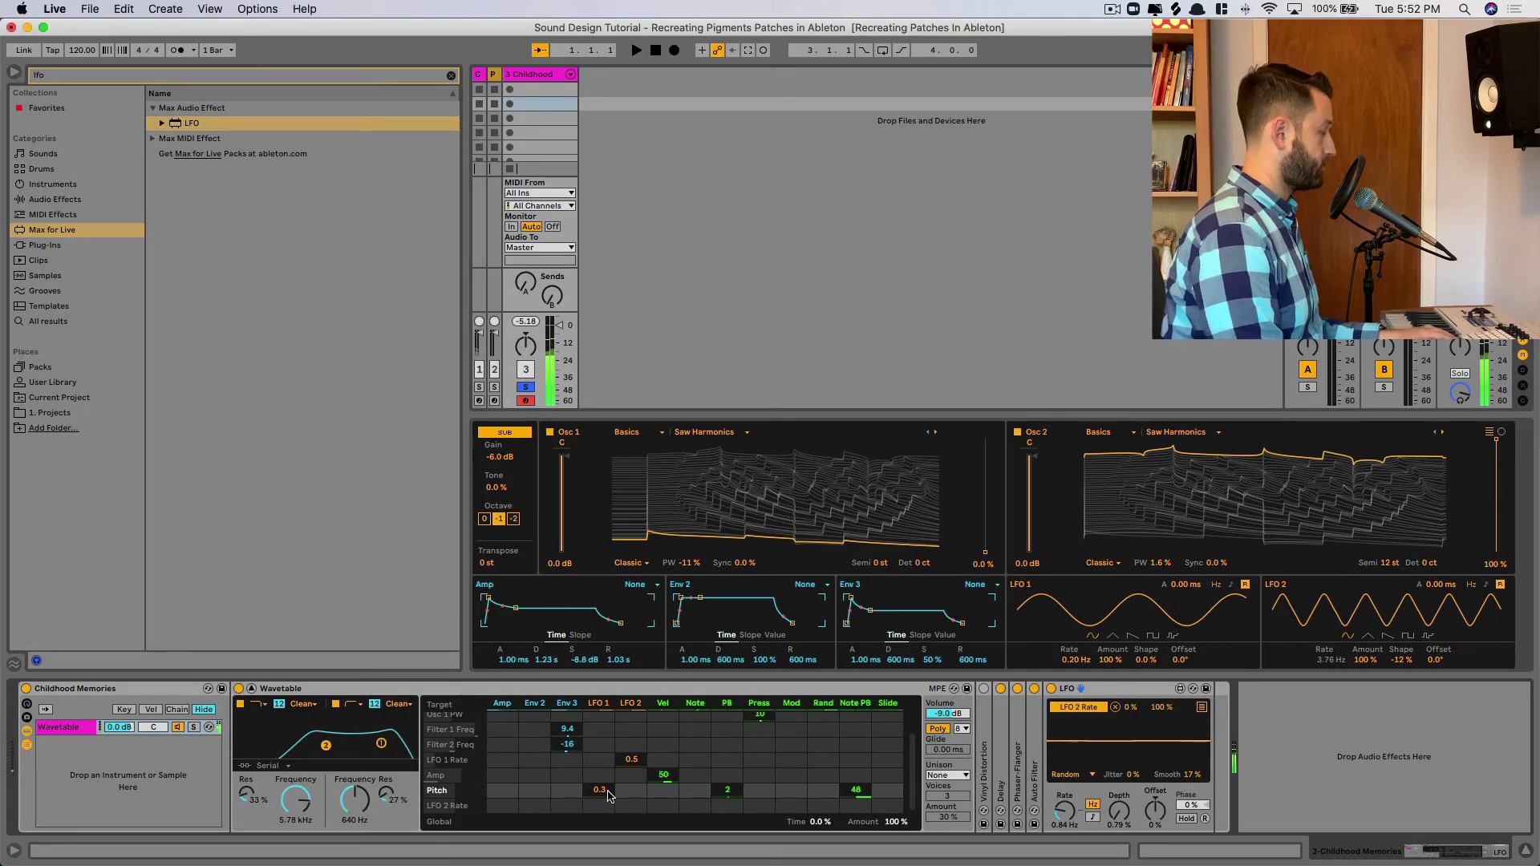